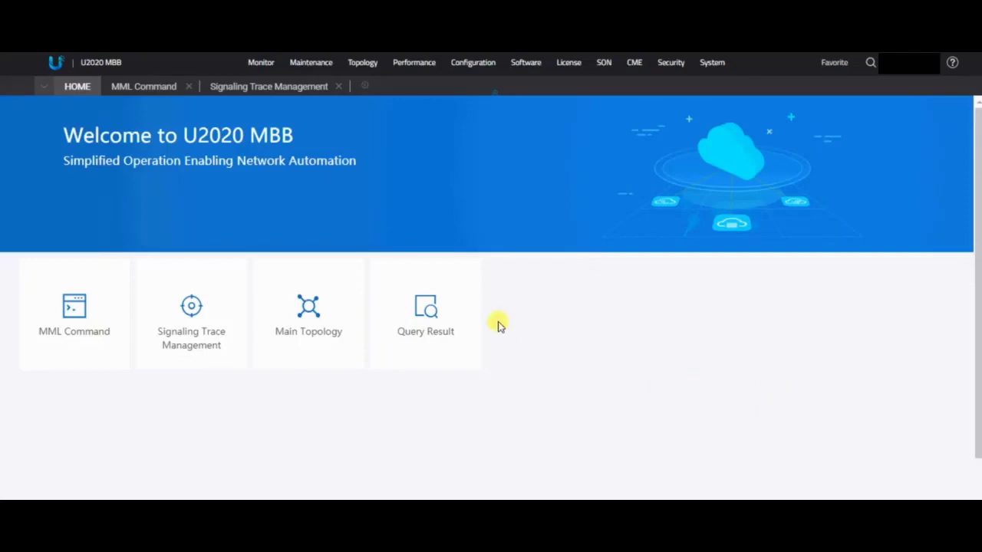
# Open Signaling Trace Management to list the UMTS Standard UE Trace tasks such as DC_DT handset_10012021
pyautogui.click(231, 89)
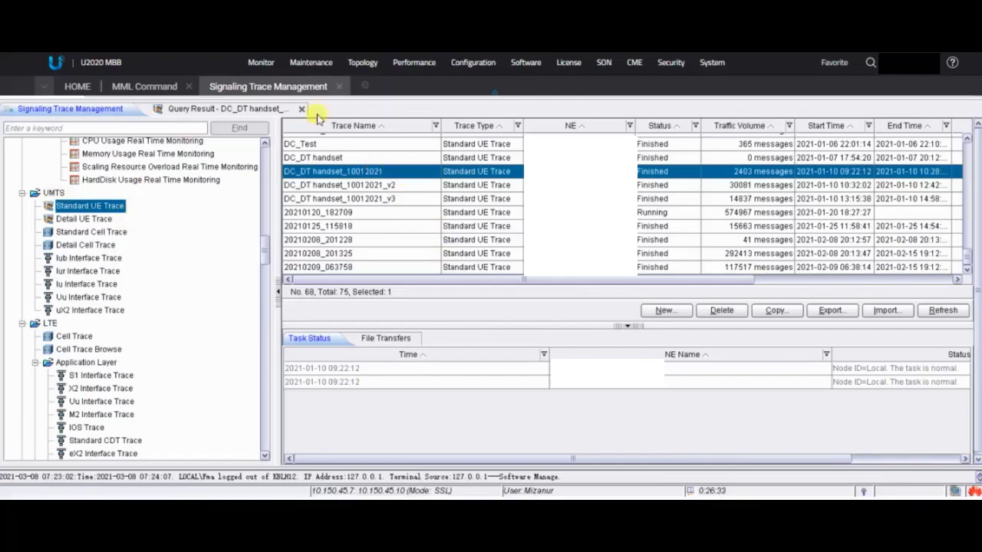
# Show the DC_DT handset trace's query results and open the RRC_RRC_CONNECT_REQ message decode
pyautogui.click(261, 109)
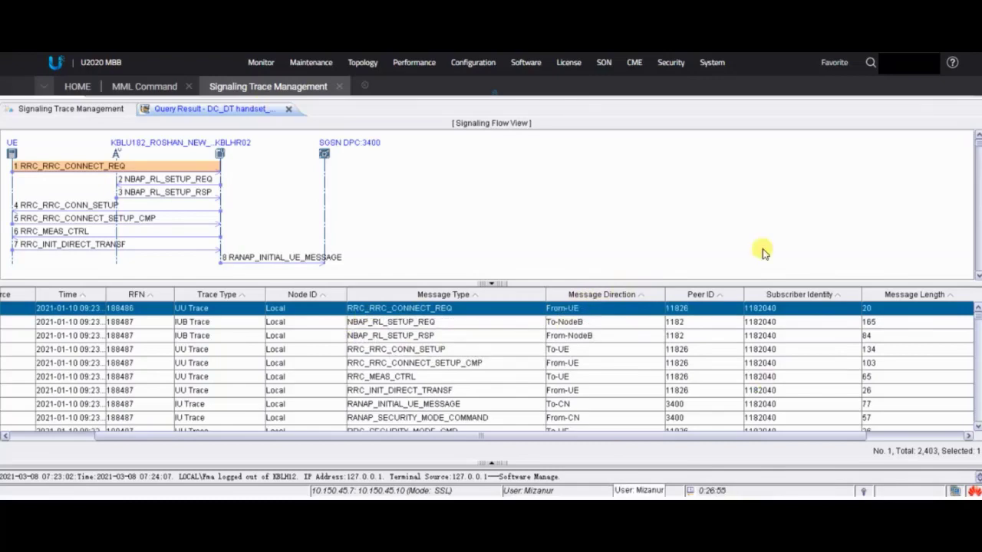
pyautogui.doubleClick(443, 311)
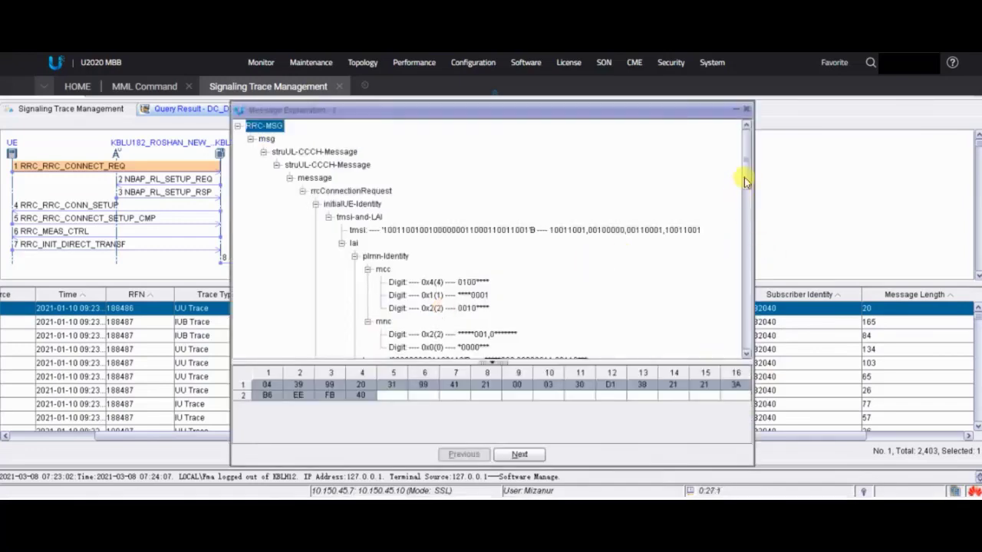
# Scroll the RRC_RRC_CONNECT_REQ decode down and select primaryScramblingCode 0x12(18) to see its bytes
pyautogui.moveTo(745, 193); pyautogui.dragTo(749, 201)
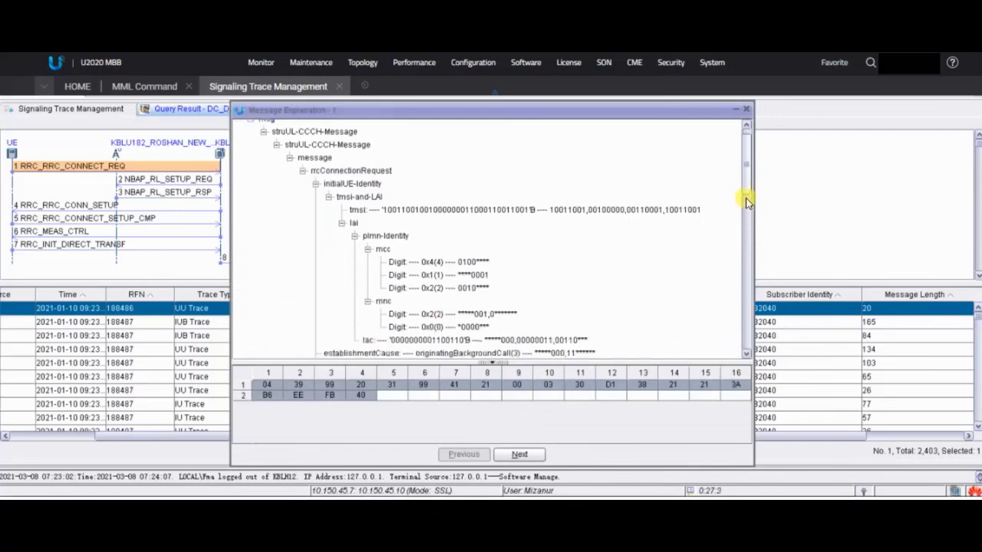
pyautogui.scroll(-4, 748, 202)
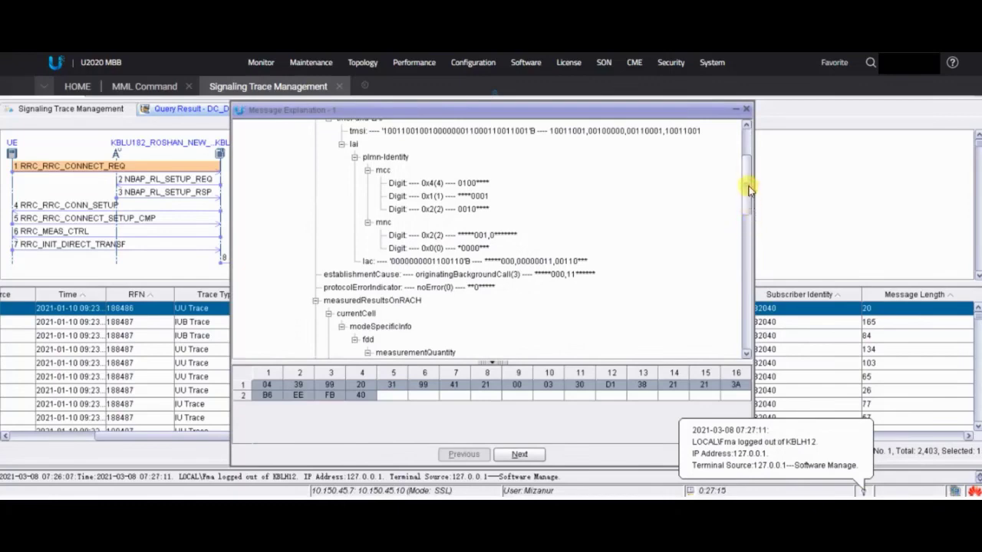
pyautogui.scroll(-2, 749, 229)
pyautogui.scroll(-2, 750, 229)
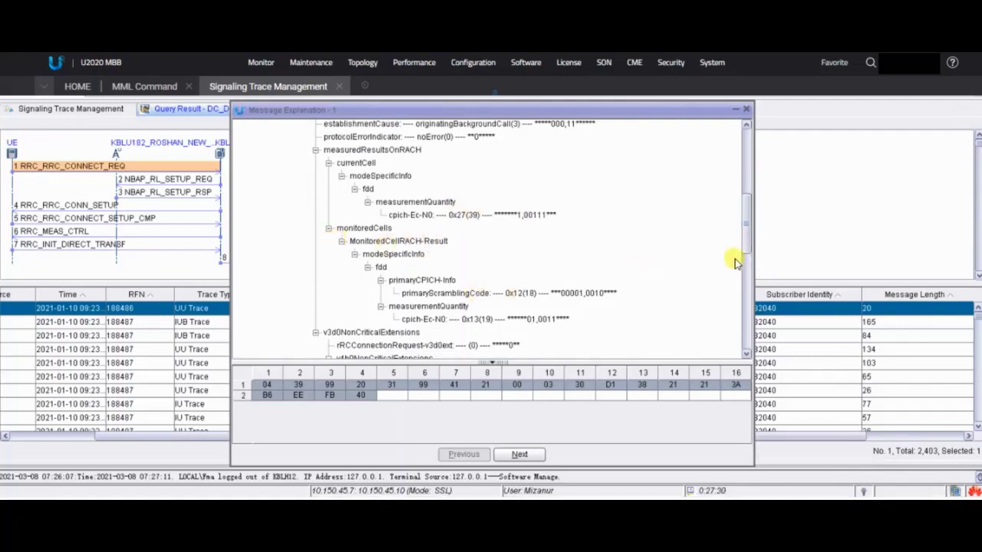
pyautogui.scroll(-5, 750, 261)
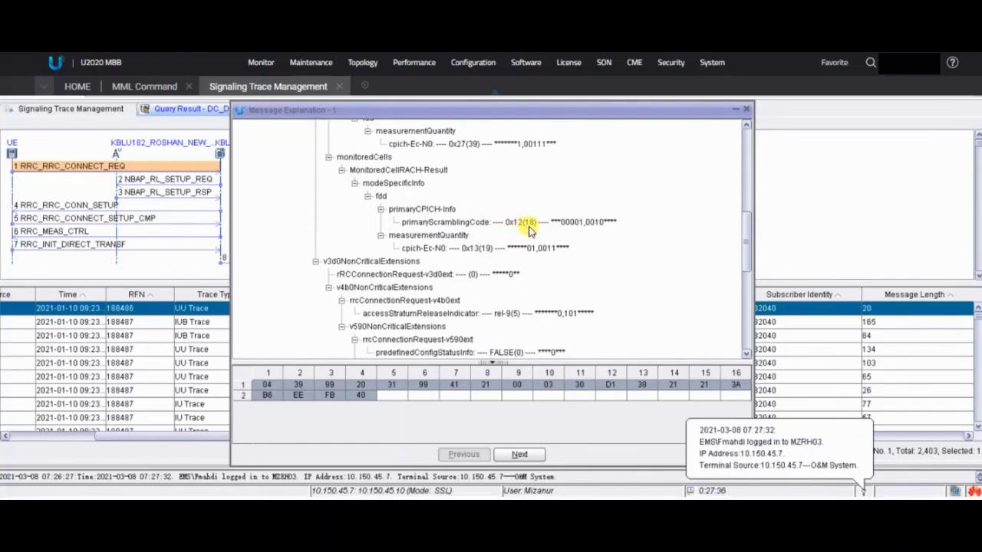
pyautogui.click(529, 228)
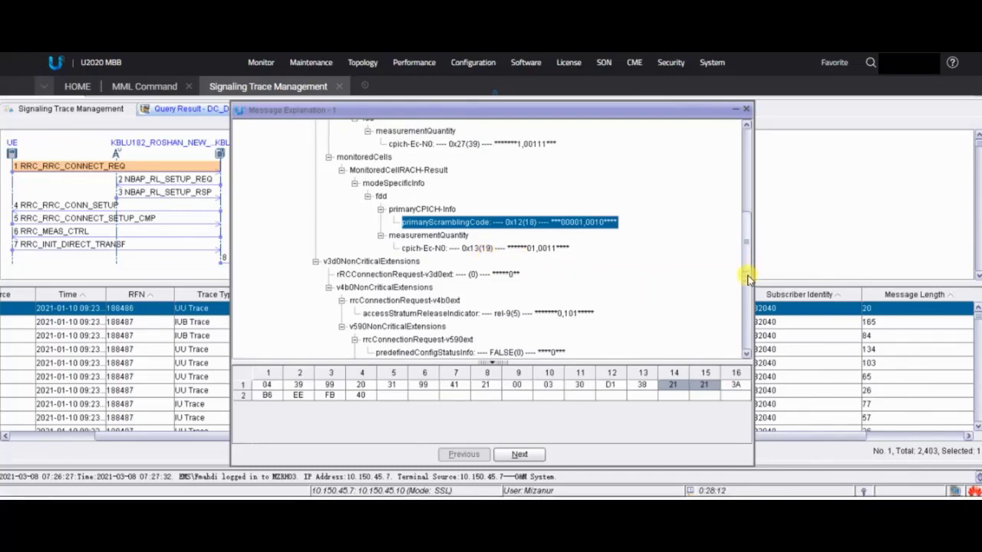
# Read the RRC_RRC_CONNECT_REQ decode through its v770 extensions, including mac-ehsSupport, then close it
pyautogui.scroll(-2, 750, 287)
pyautogui.scroll(-3, 750, 287)
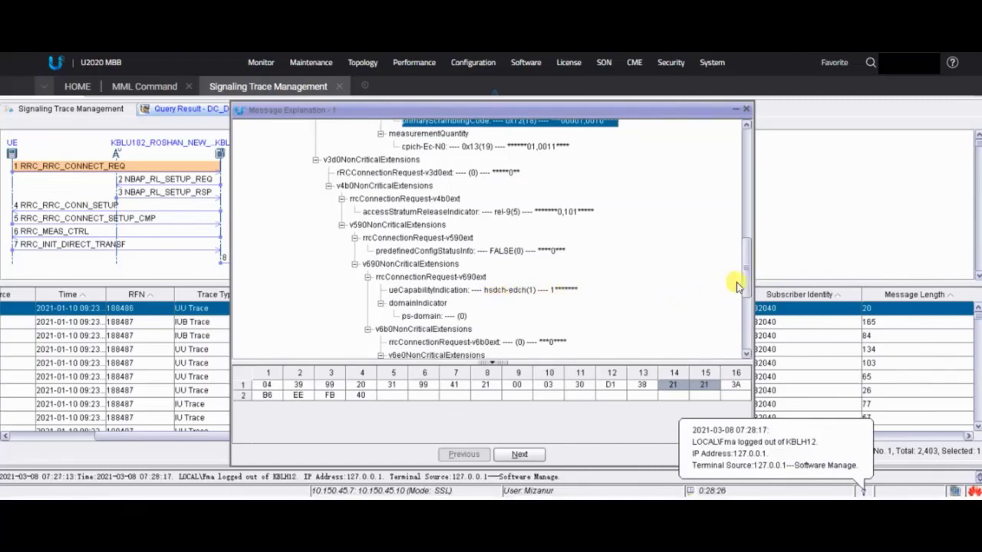
pyautogui.moveTo(748, 281); pyautogui.dragTo(748, 322)
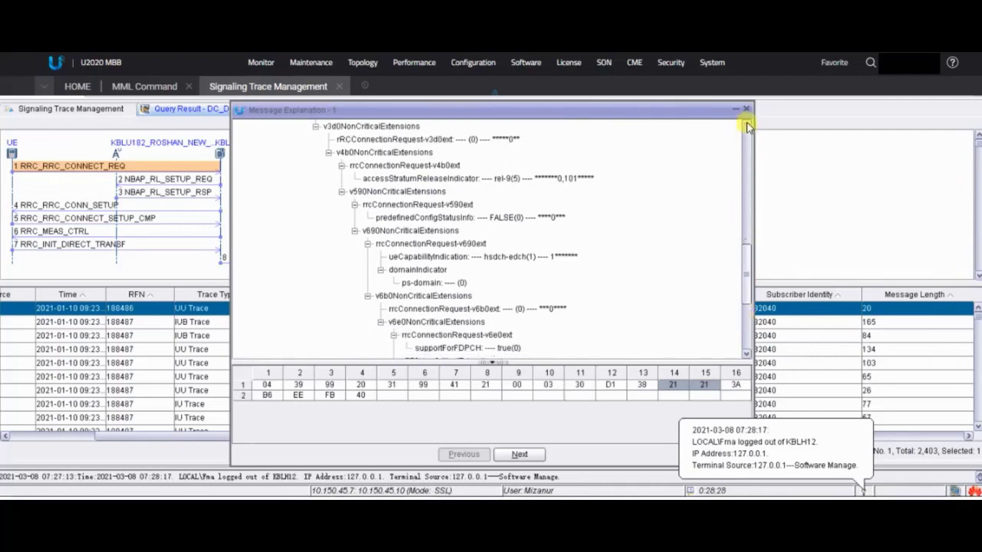
pyautogui.scroll(-3, 745, 123)
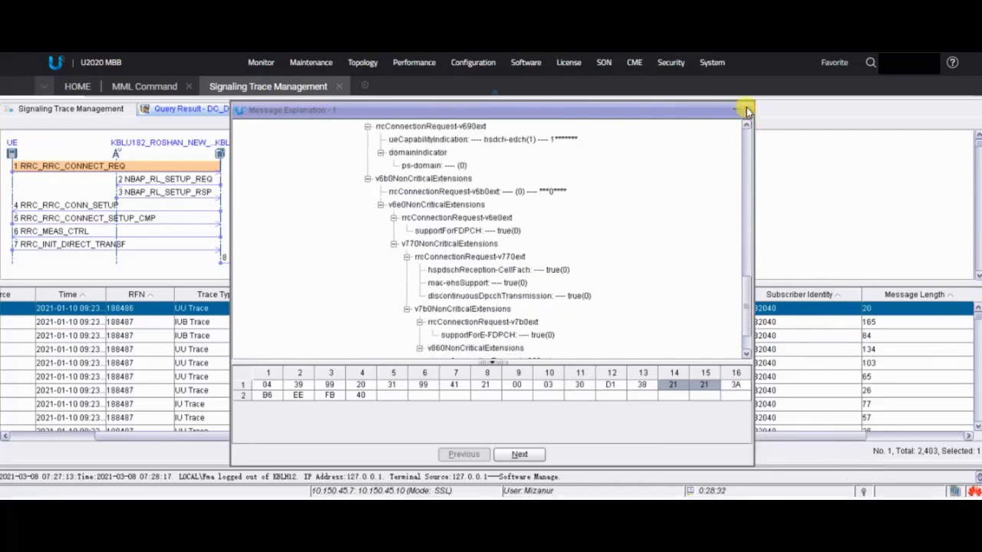
pyautogui.click(747, 109)
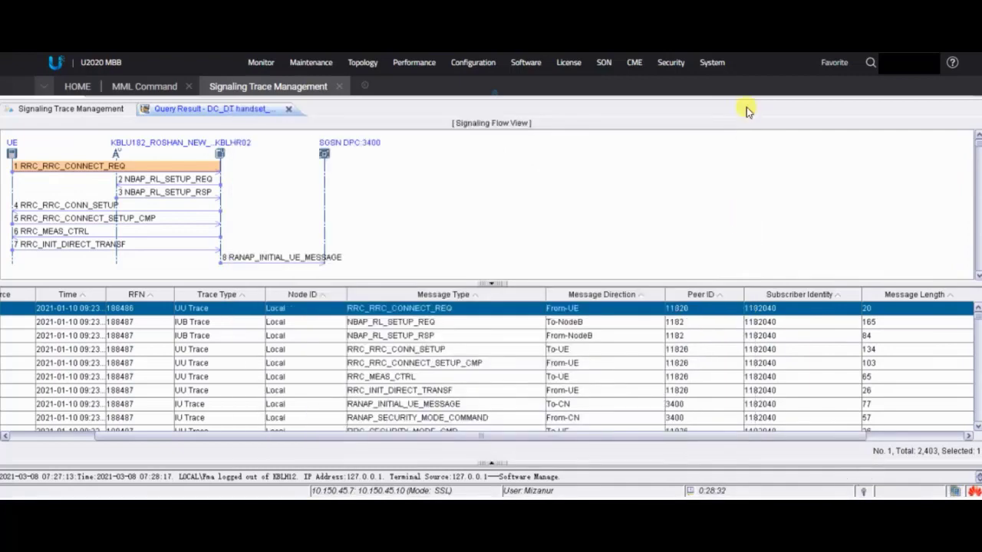
# Open the RRC_RRC_CONN_SETUP decode, page down to its RB mappings and SRB-InformationSetup-r8, then close it
pyautogui.click(434, 352)
pyautogui.doubleClick(434, 352)
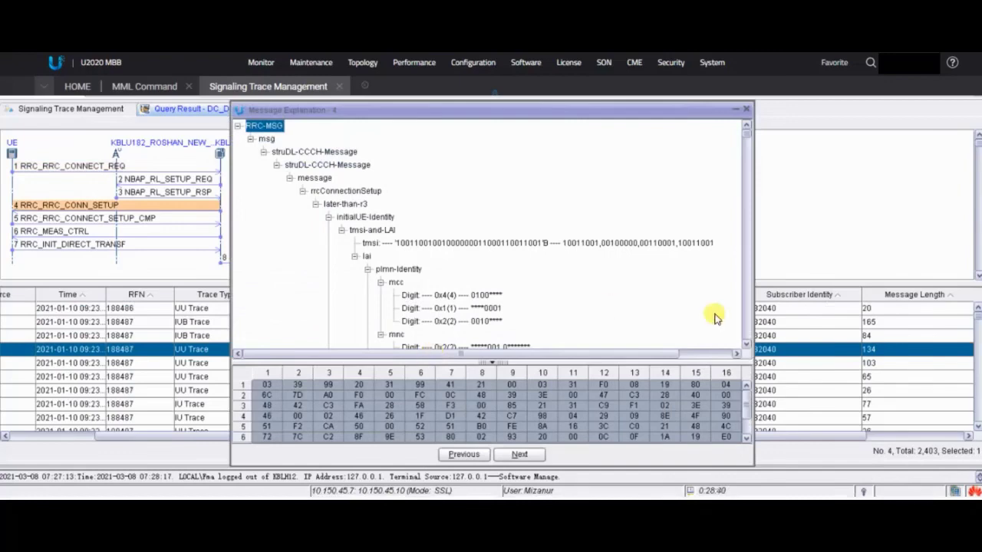
pyautogui.click(748, 318)
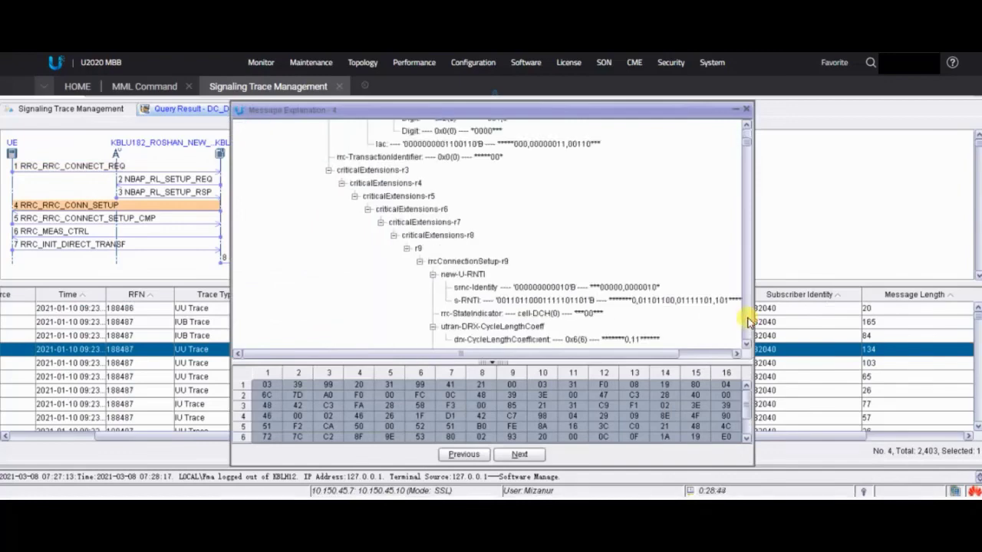
pyautogui.click(749, 319)
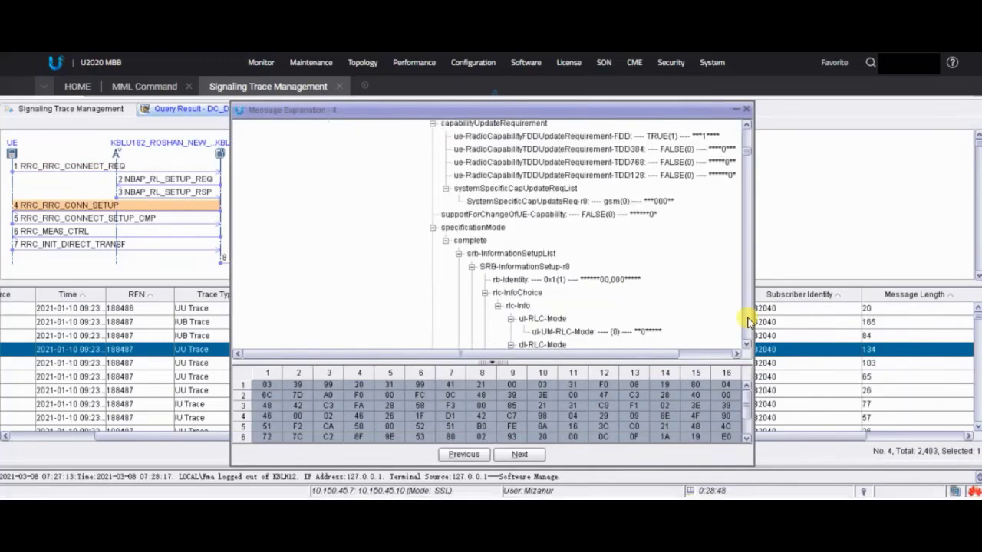
pyautogui.click(748, 321)
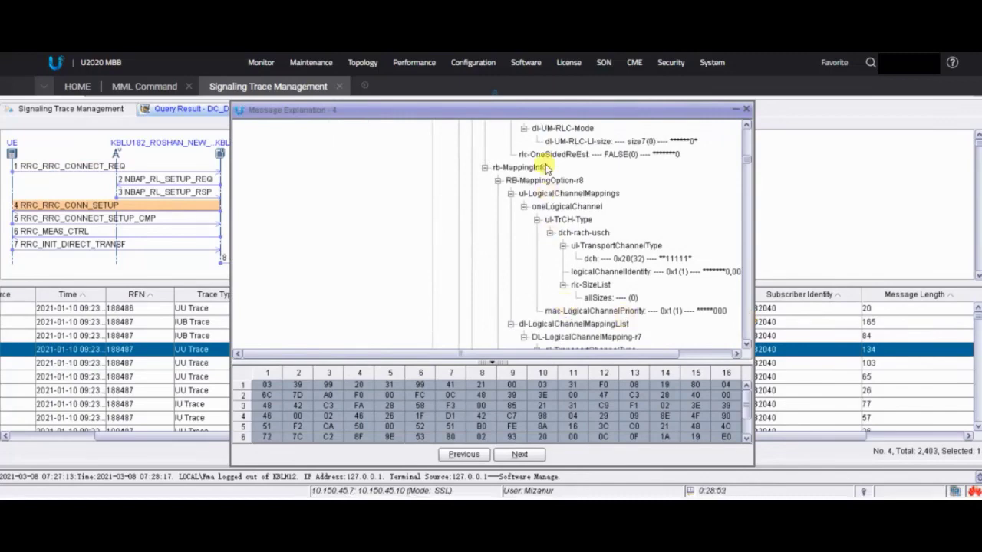
pyautogui.click(560, 63)
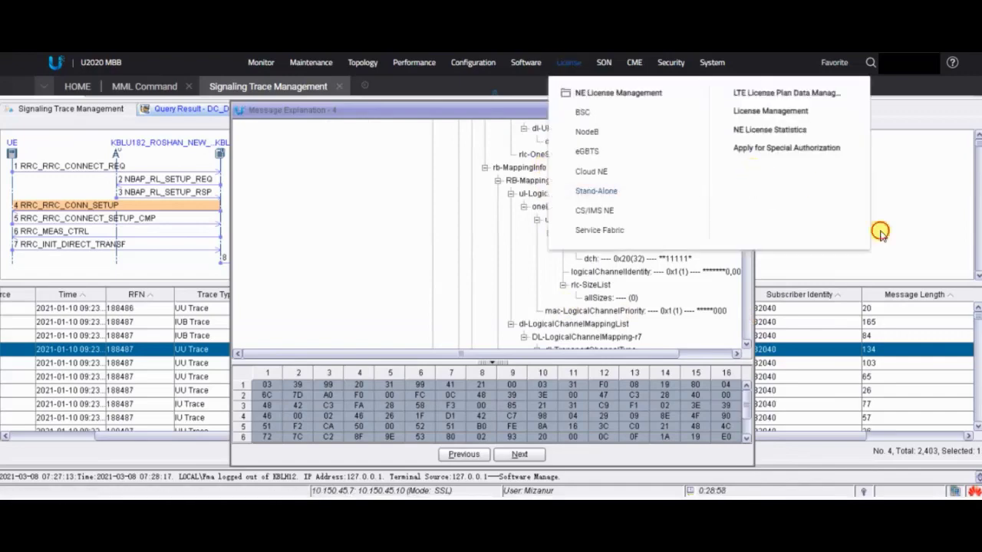
pyautogui.click(744, 321)
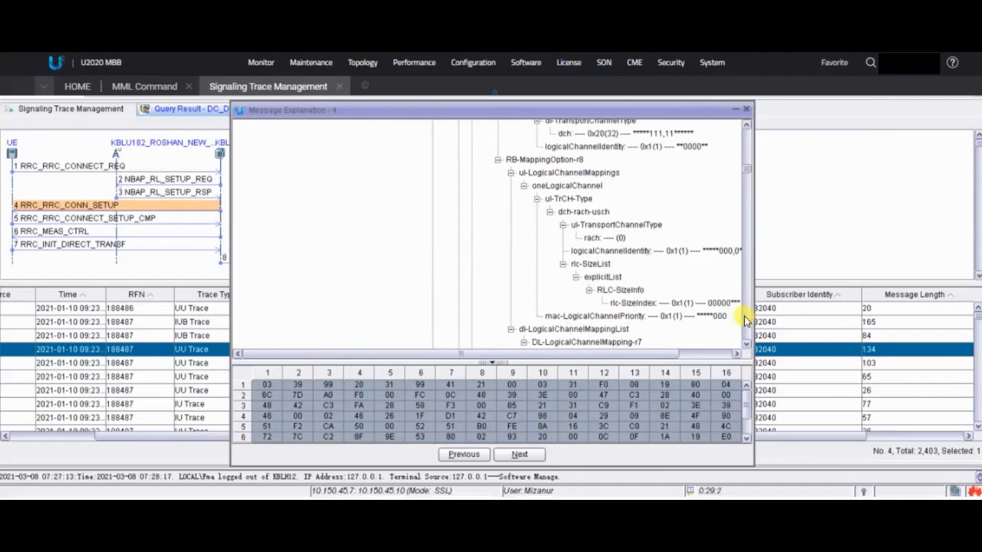
pyautogui.click(744, 321)
pyautogui.click(744, 321)
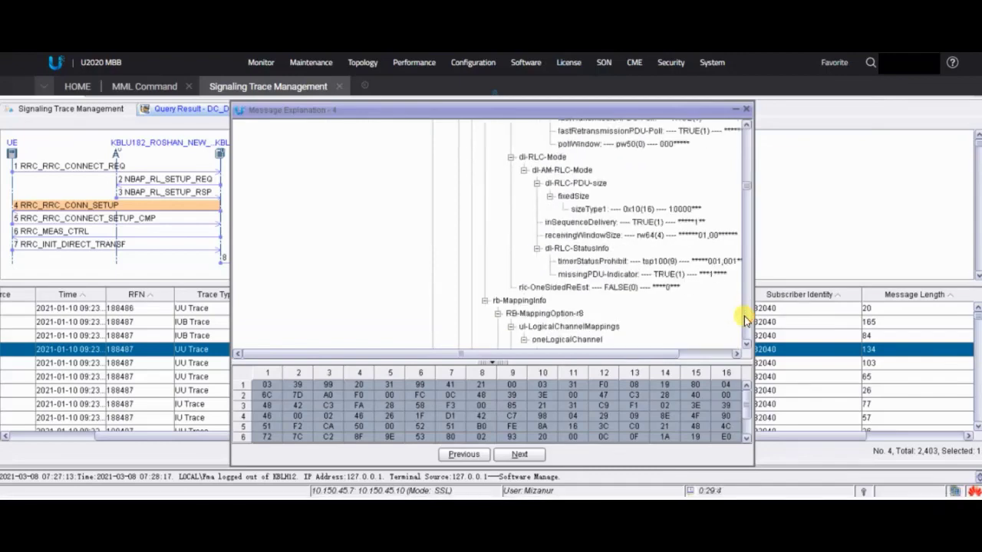
pyautogui.click(744, 321)
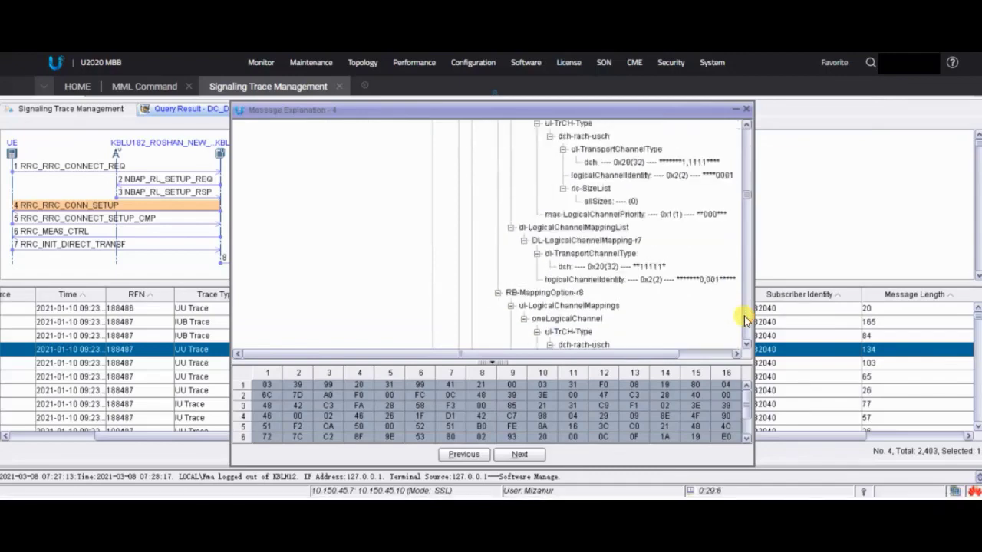
pyautogui.click(744, 321)
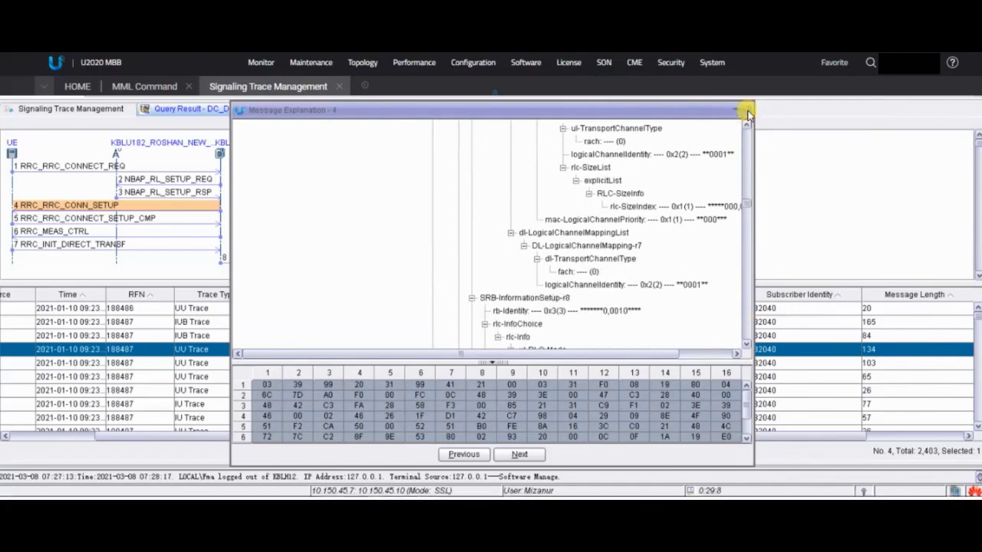
pyautogui.click(748, 113)
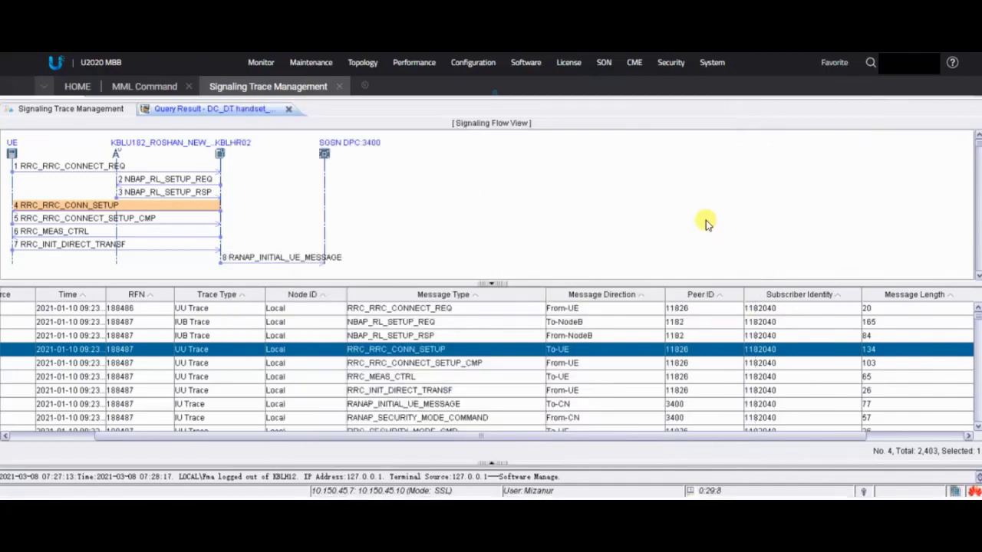
# Open the RRC_RRC_CONNECT_SETUP_CMP decode and browse its UE radio access capabilities through v9c0 and vaa0
pyautogui.doubleClick(441, 367)
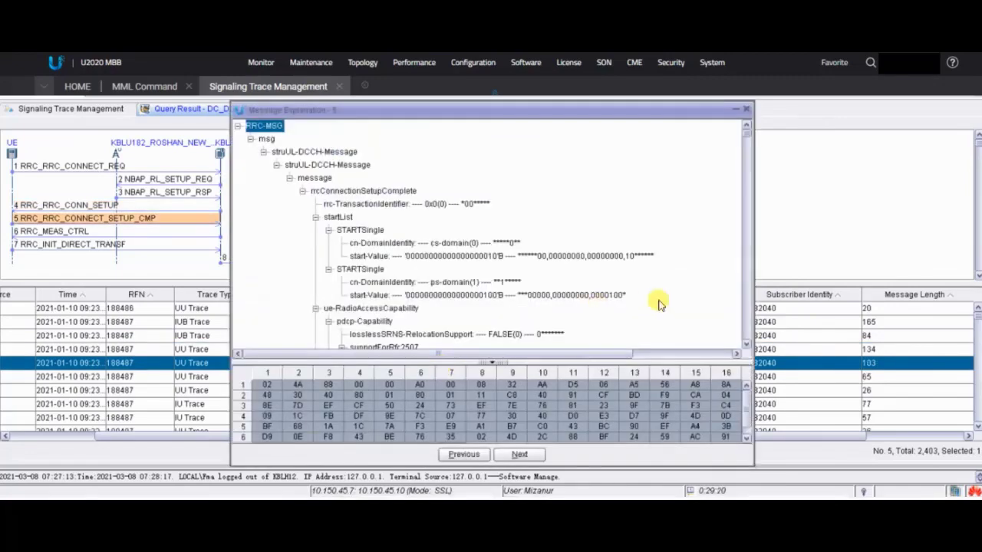
pyautogui.click(749, 328)
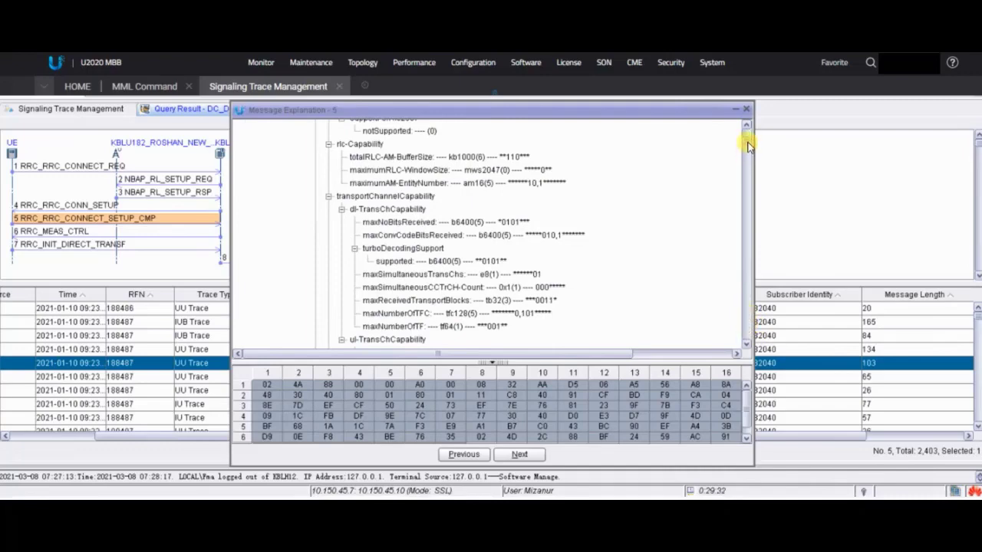
pyautogui.moveTo(749, 146); pyautogui.dragTo(743, 353)
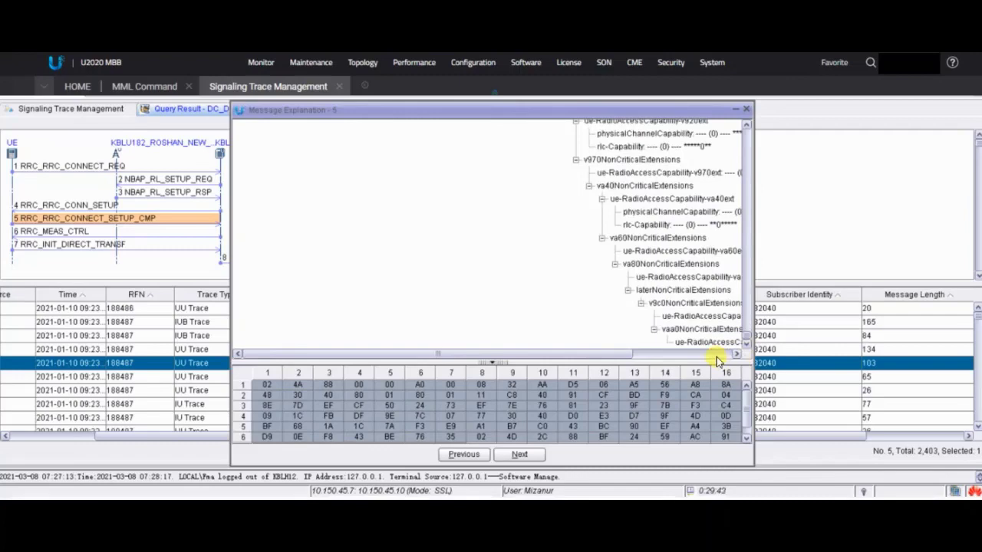
pyautogui.click(716, 355)
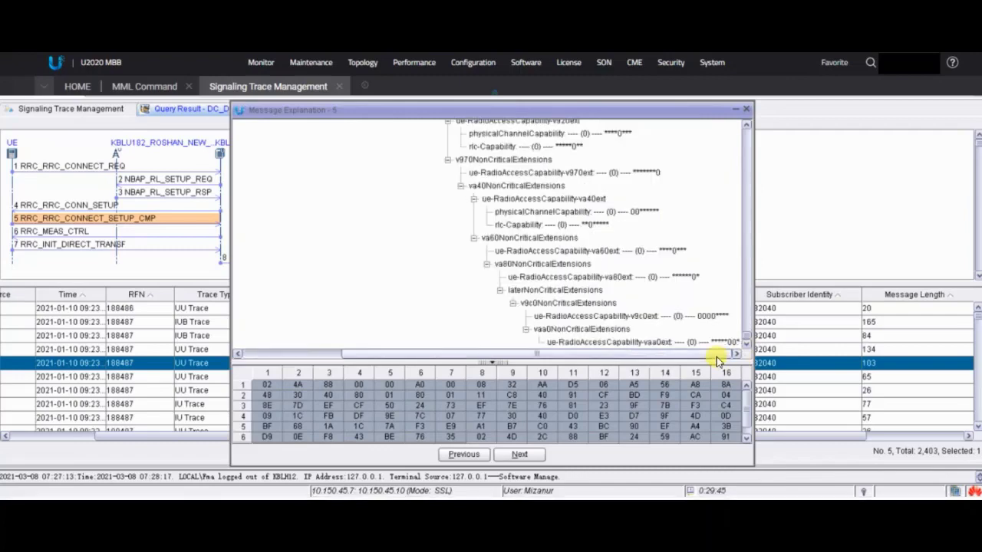
pyautogui.click(747, 134)
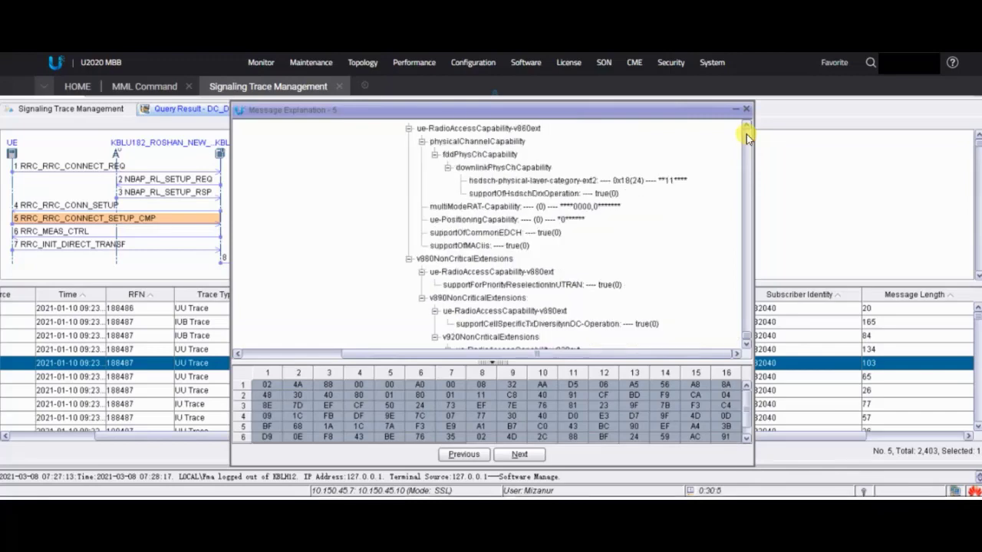
# Check hsdsch-physical-layer-category-ext2 0x18(24), close the setup-complete decode, and select RRC_MEAS_CTRL
pyautogui.click(601, 182)
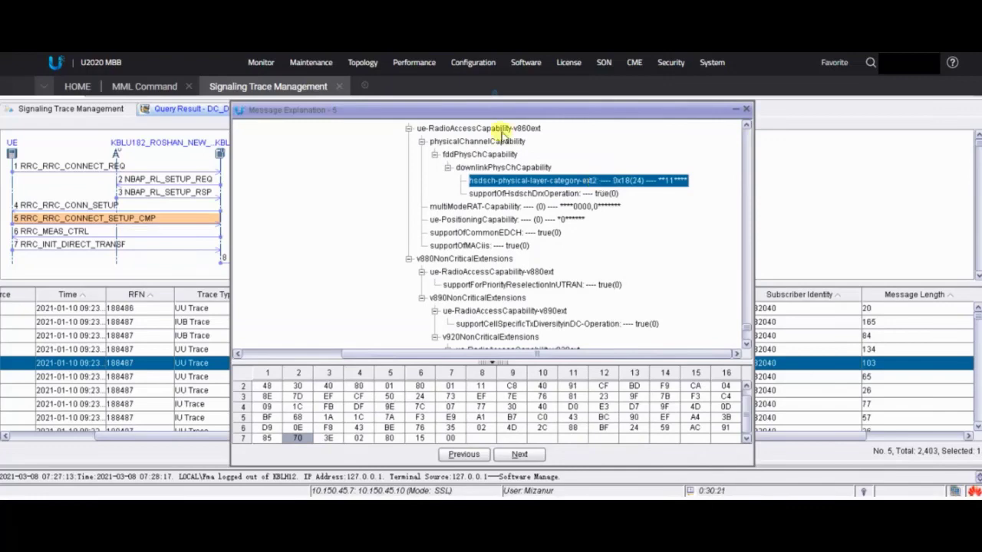
pyautogui.click(749, 113)
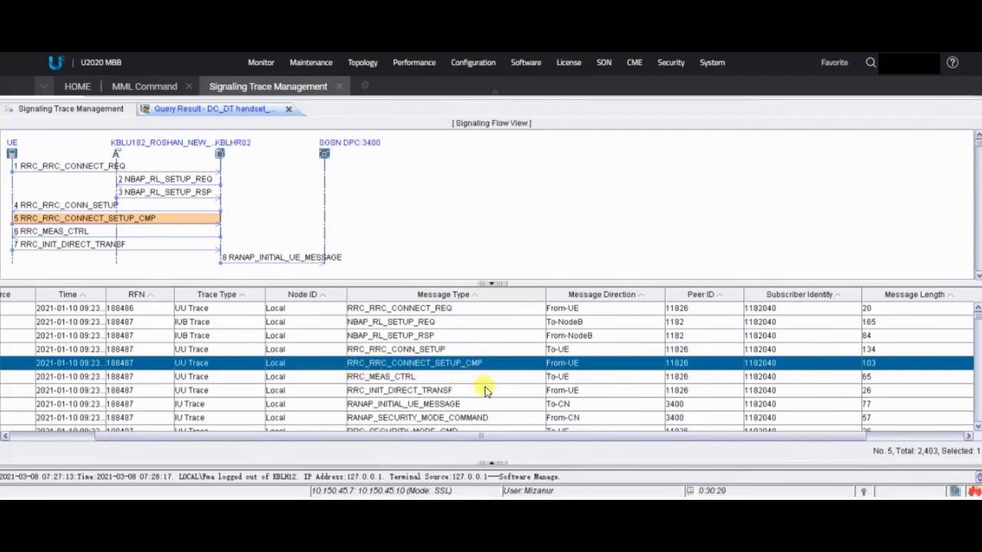
pyautogui.click(395, 377)
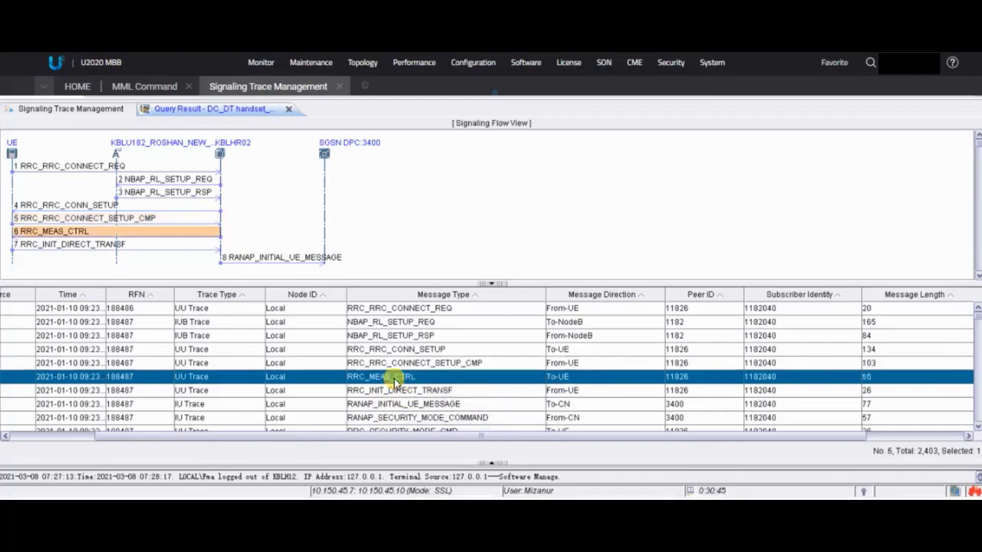
# Open the RRC_MEAS_CTRL decode, review neighbour scrambling codes 247, 192 and 114, then close it
pyautogui.doubleClick(396, 381)
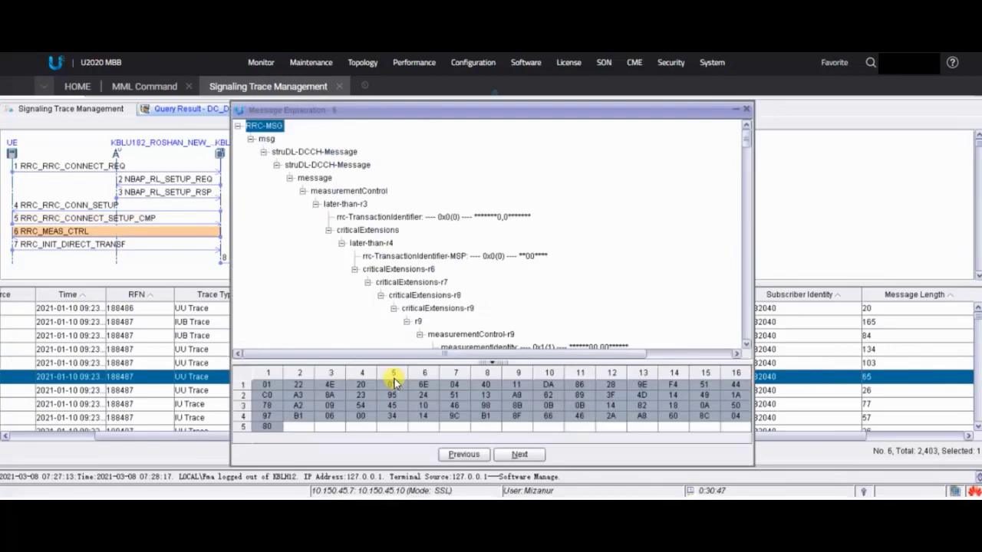
pyautogui.click(746, 292)
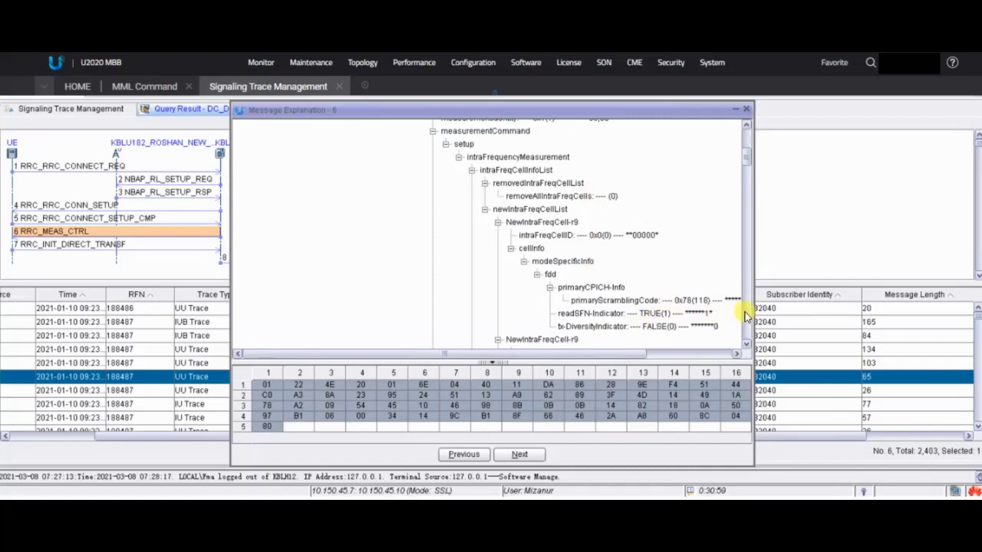
pyautogui.click(679, 301)
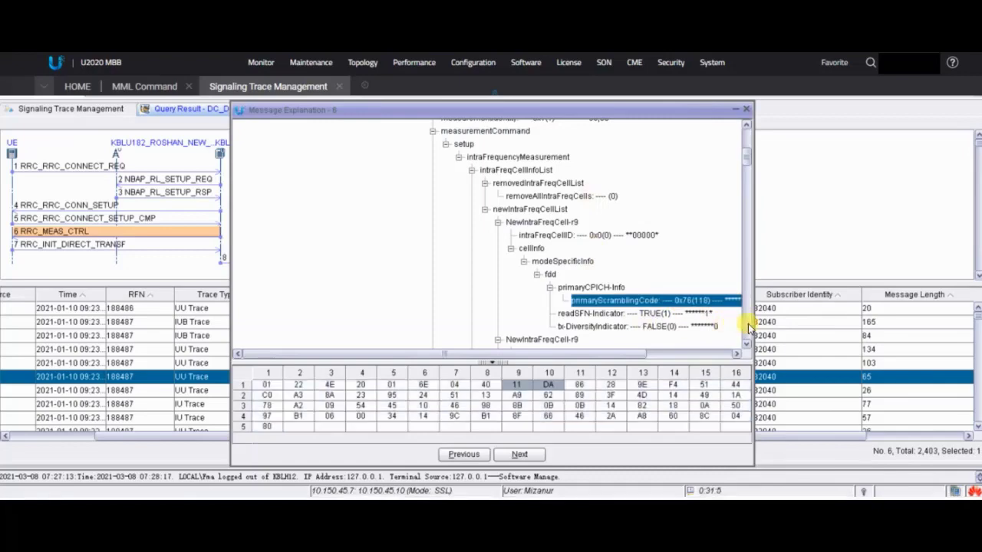
pyautogui.scroll(-5, 750, 329)
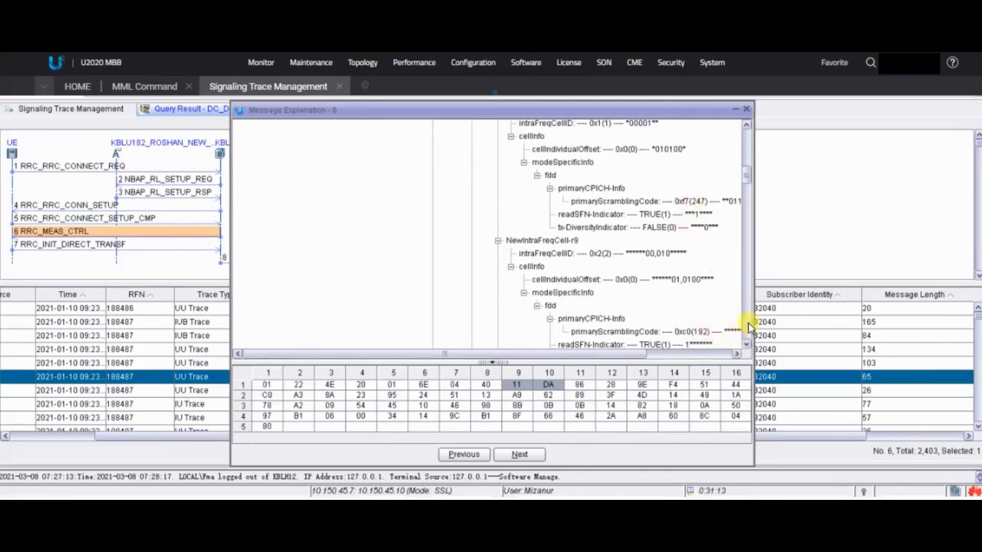
pyautogui.scroll(-6, 750, 328)
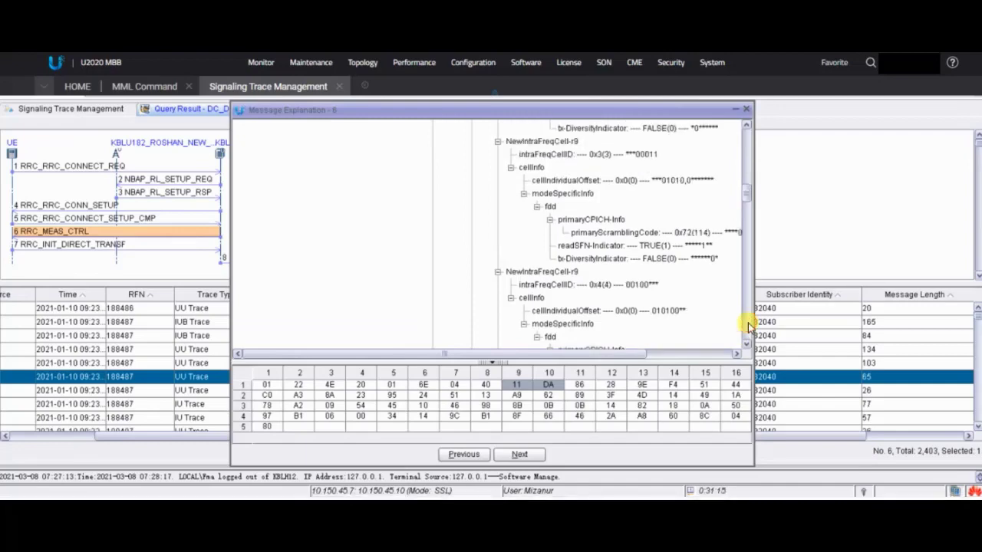
pyautogui.click(748, 111)
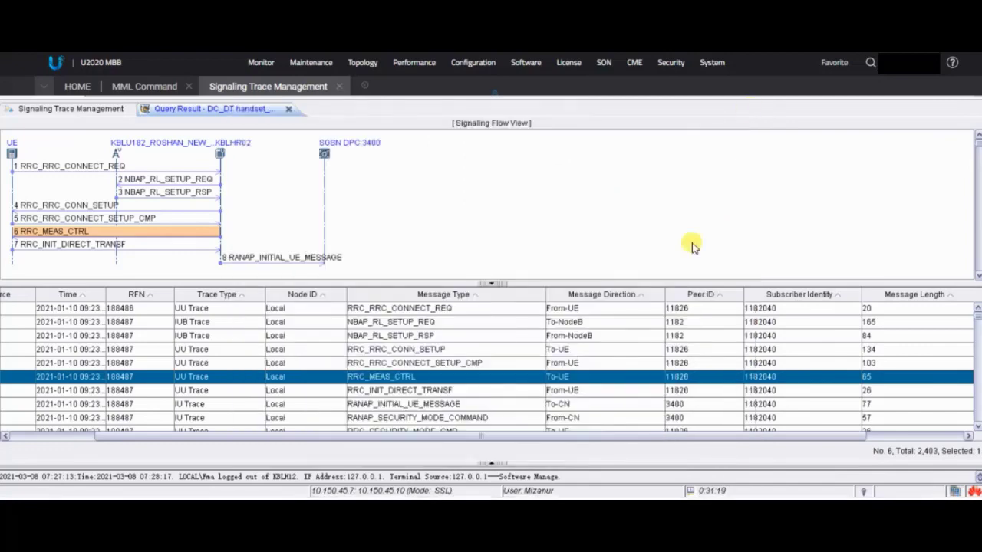
# Open the RRC_INIT_DIRECT_TRANSF decode, review cn-DomainIdentity ps-domain(1) and start-Value, then dismiss it with Esc
pyautogui.doubleClick(415, 392)
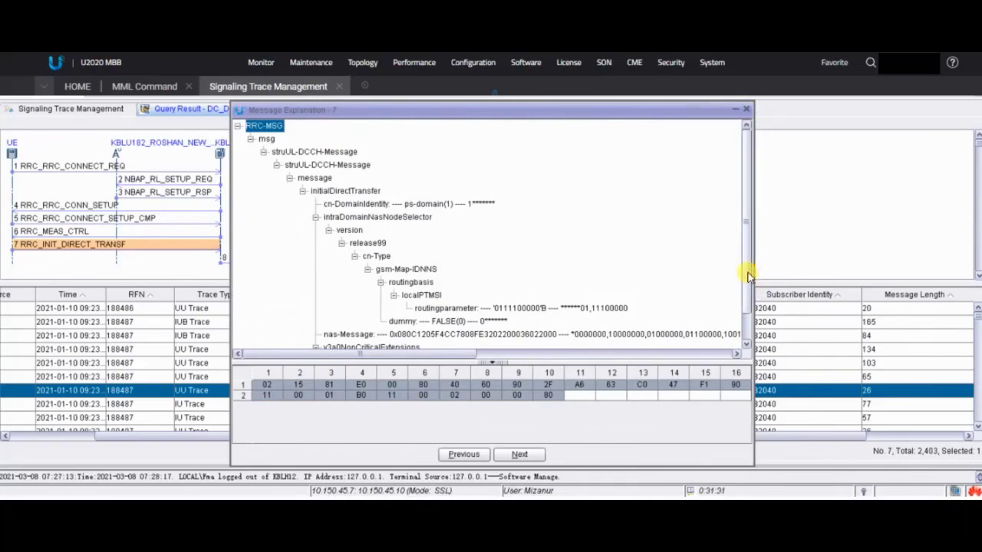
pyautogui.moveTo(745, 305); pyautogui.dragTo(744, 332)
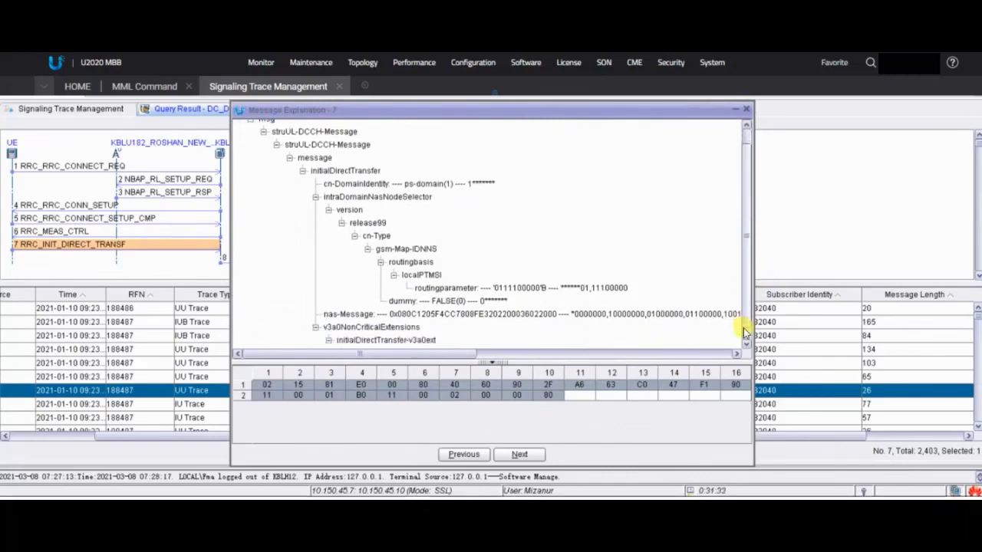
pyautogui.scroll(-1, 614, 268)
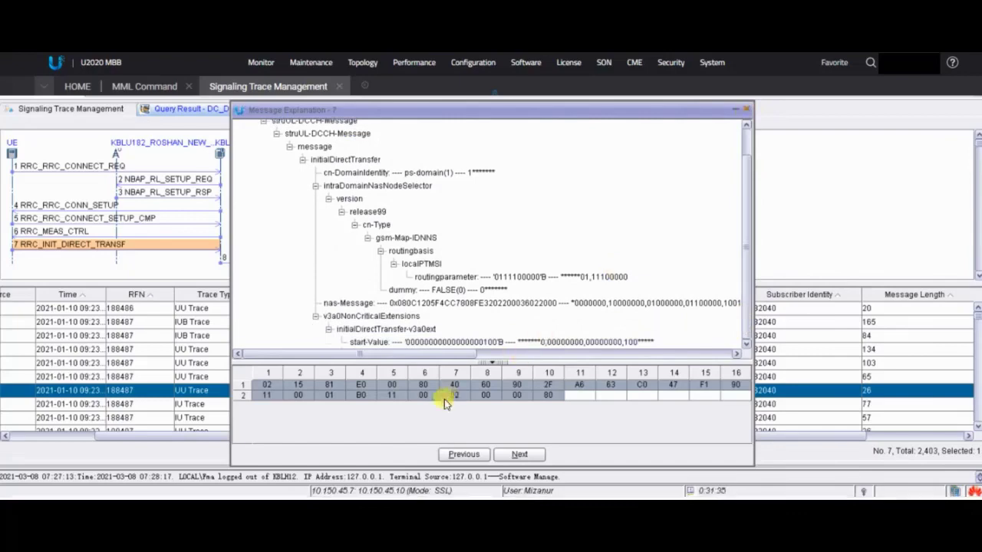
pyautogui.press('Escape')
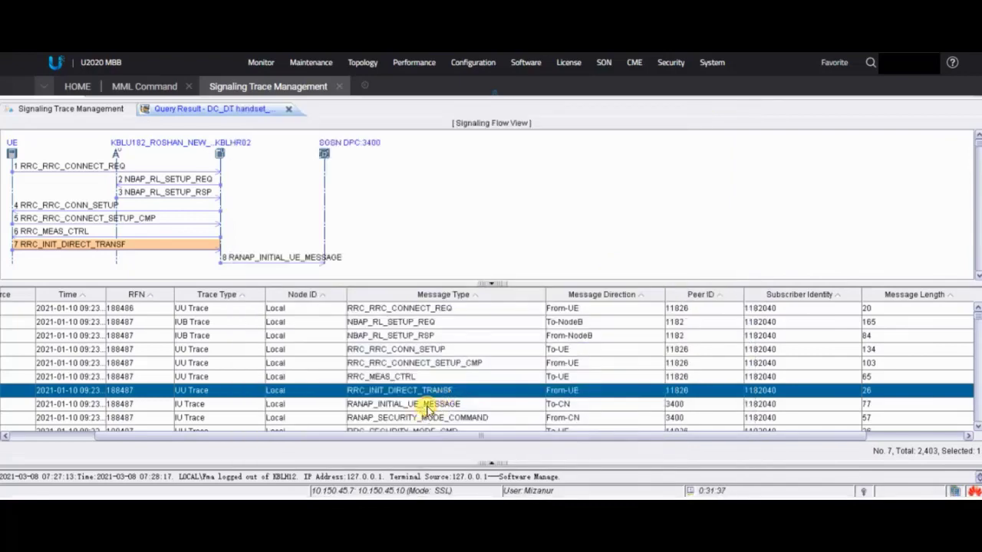
# Open the RANAP_INITIAL_UE_MESSAGE decode, review its LAI, RAC and SAI (lAC 0x0066, sAC 0x2E32), then close it
pyautogui.doubleClick(426, 405)
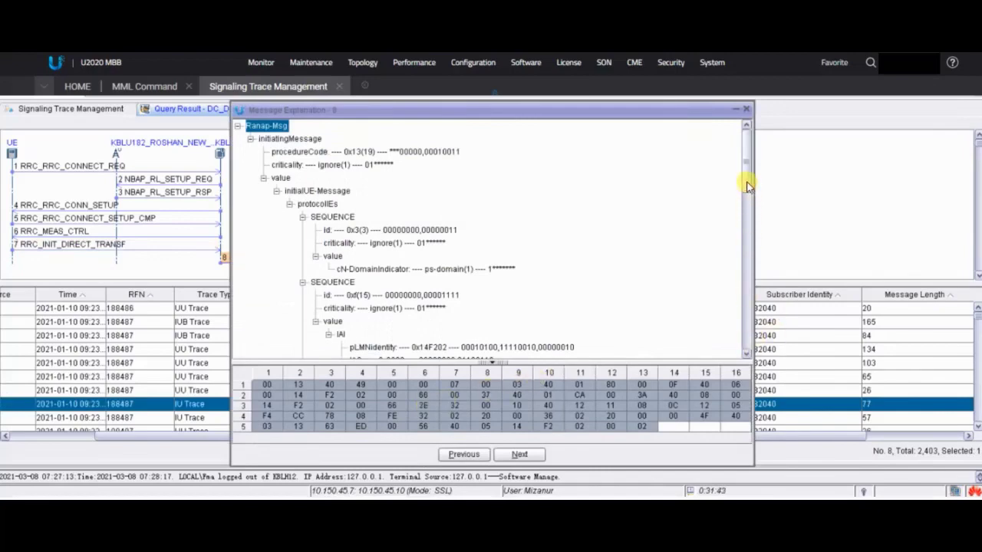
pyautogui.scroll(-4, 749, 202)
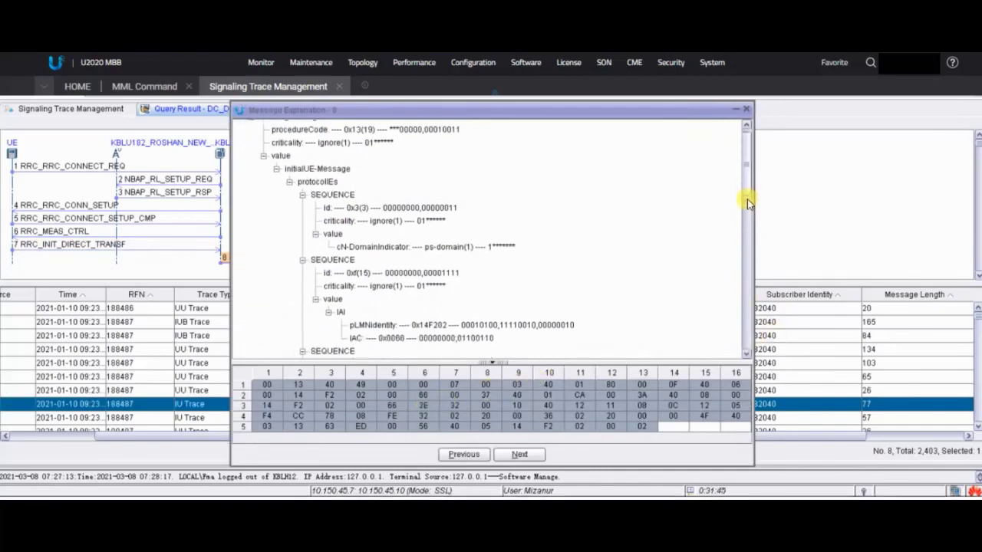
pyautogui.scroll(-1, 749, 202)
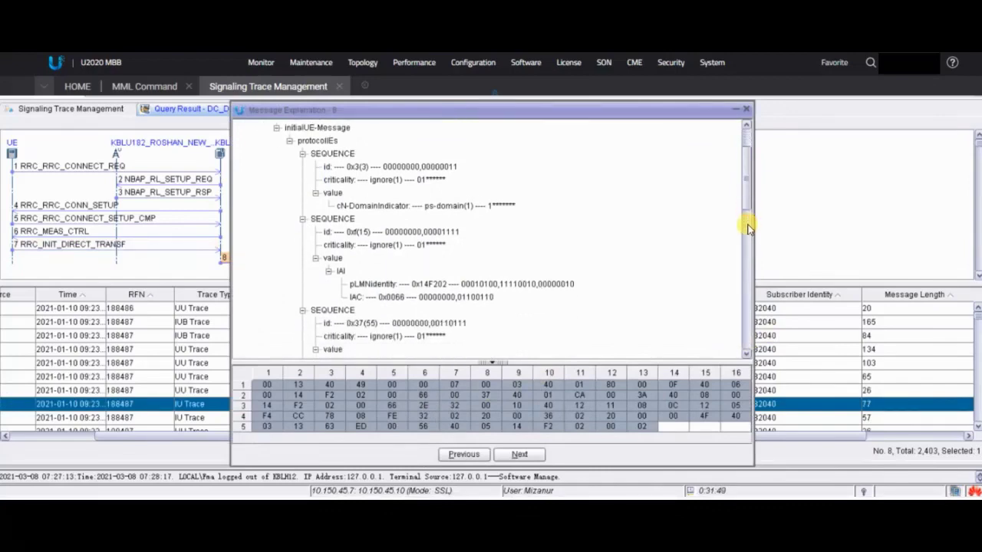
pyautogui.click(748, 228)
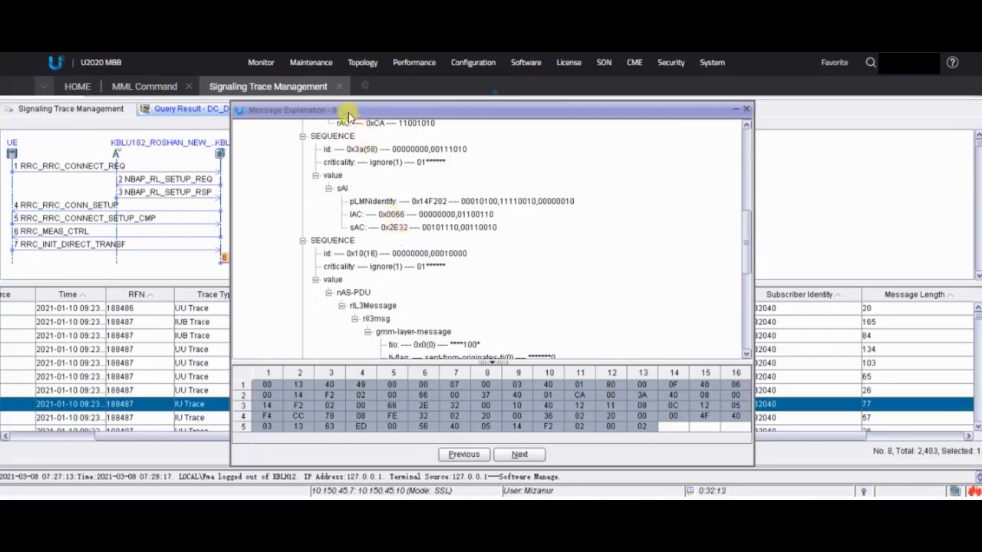
pyautogui.click(748, 113)
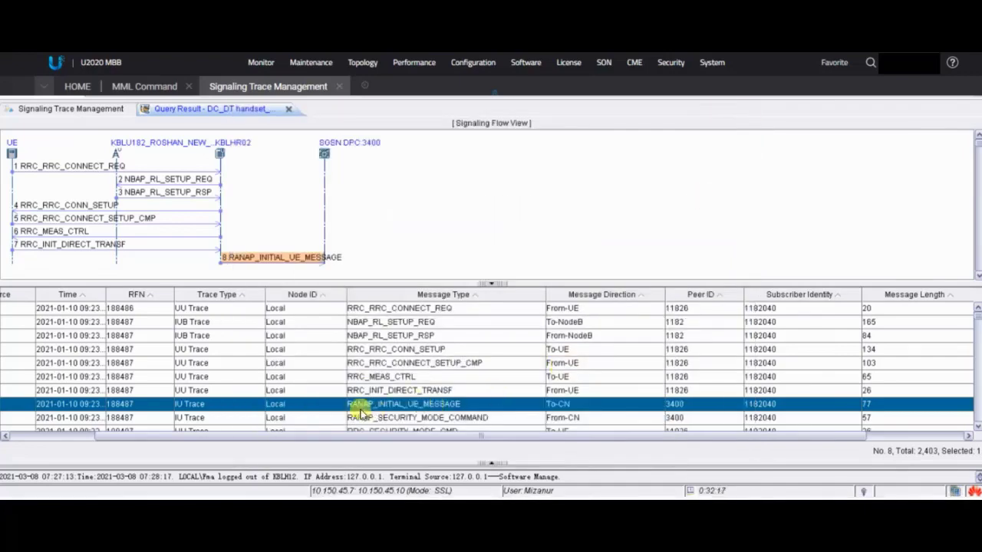
# Recheck message 8's decode: service-type data, then globalRNC-ID with pLMNidentity 0x14F202 and rNC-ID 2
pyautogui.doubleClick(453, 404)
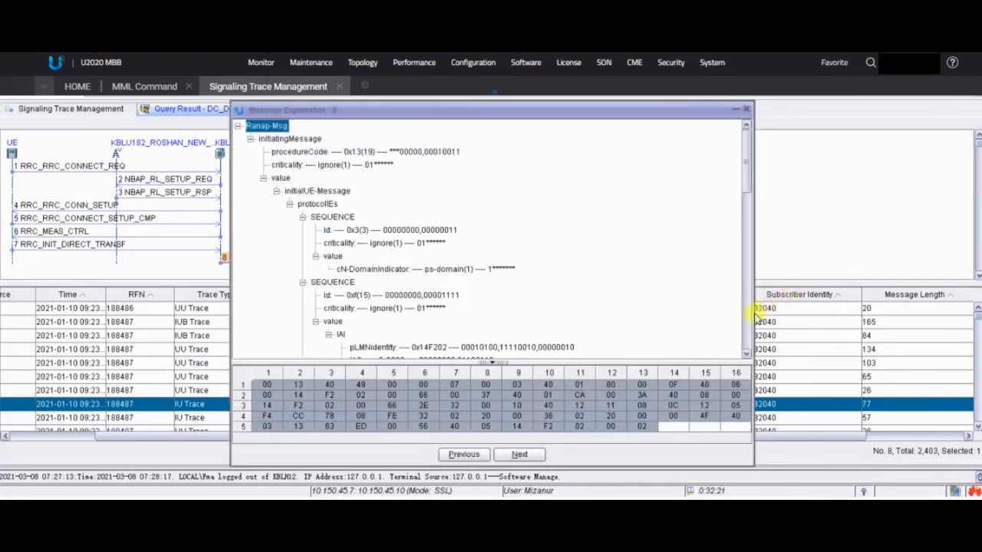
pyautogui.click(749, 321)
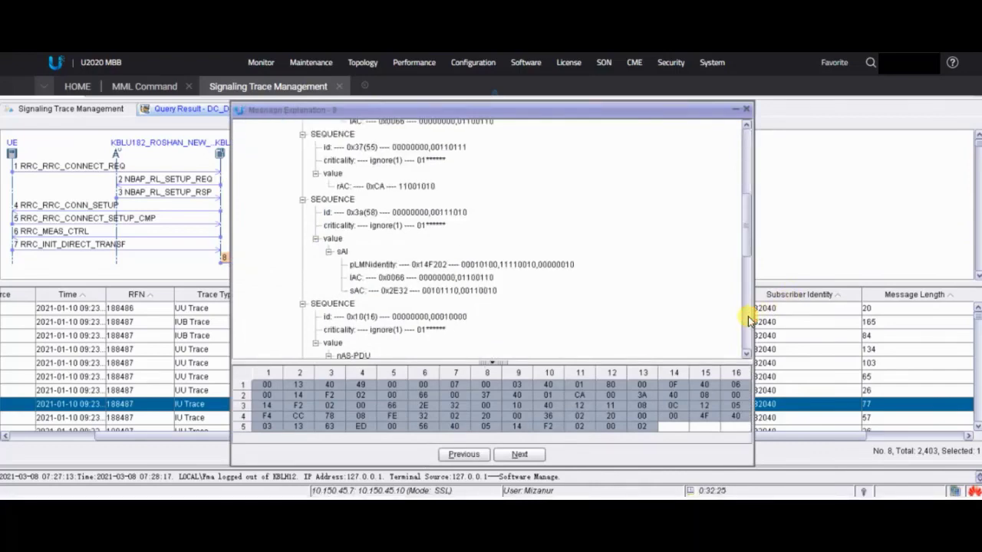
pyautogui.click(749, 321)
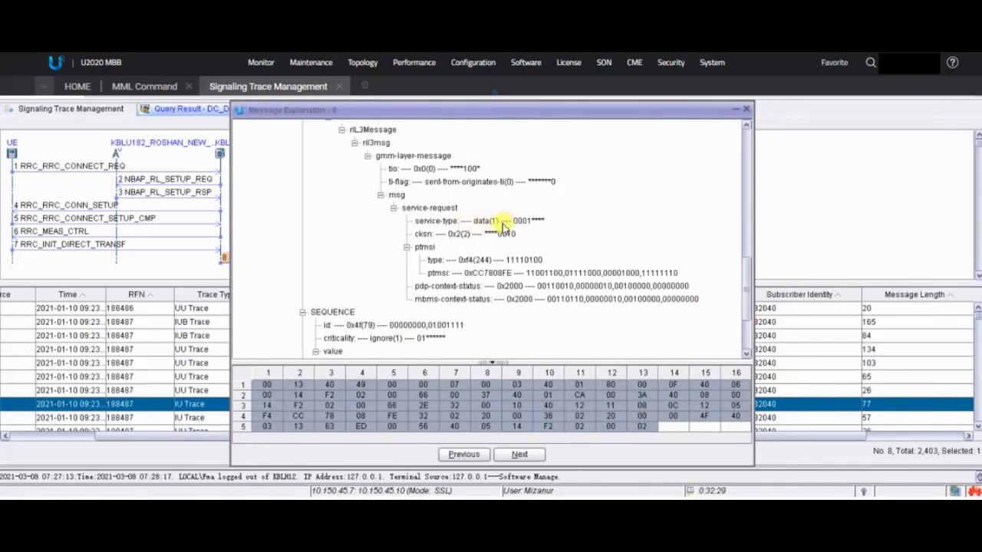
pyautogui.click(479, 221)
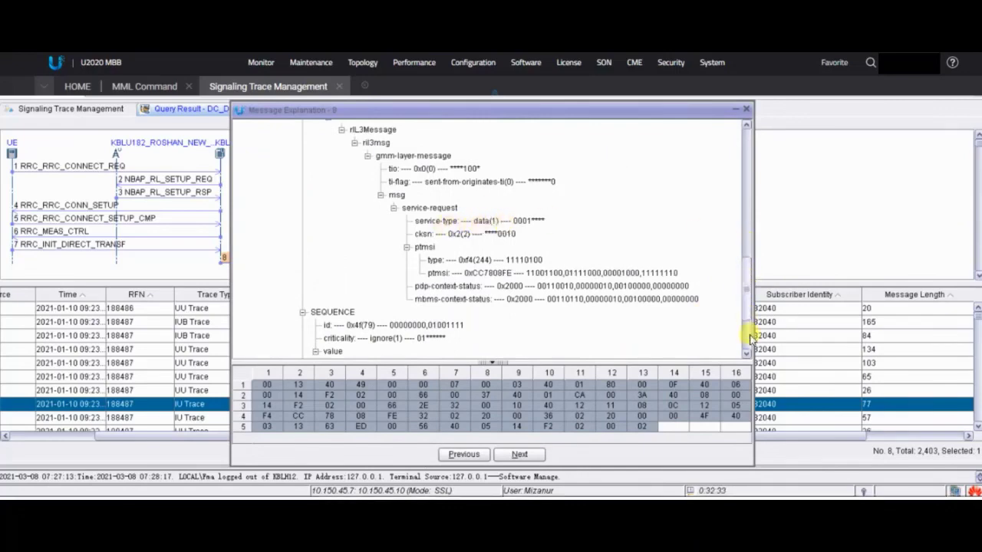
pyautogui.scroll(-3, 750, 338)
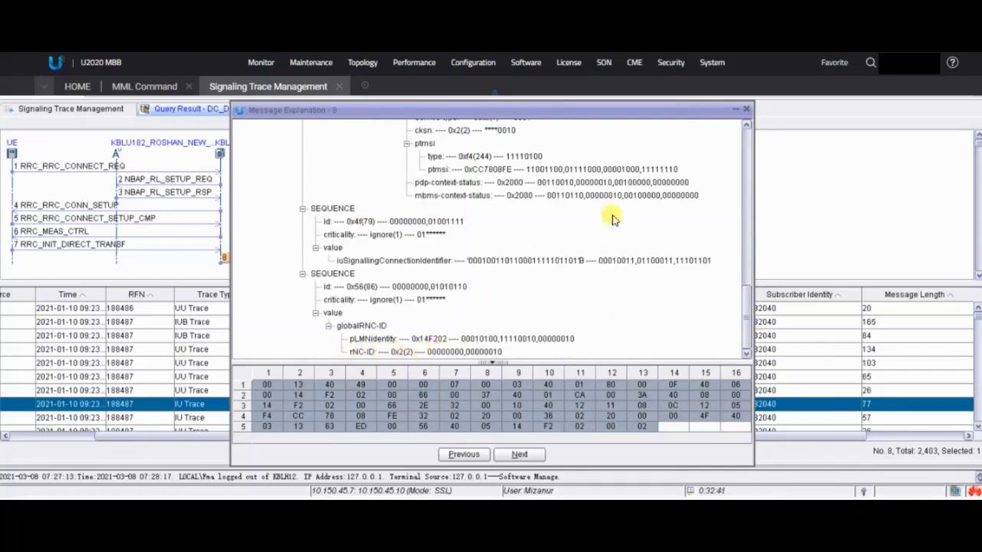
pyautogui.click(747, 114)
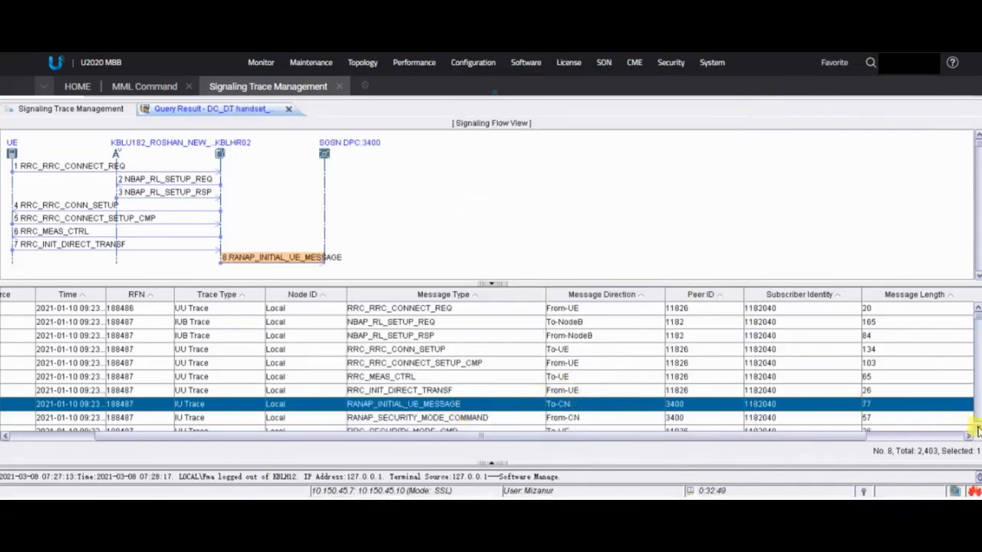
# Find the subscriber's IMSI in message 11's (RANAP_COMMON_ID) permanentNAS-UE-ID, then close the decode
pyautogui.scroll(-2, 976, 430)
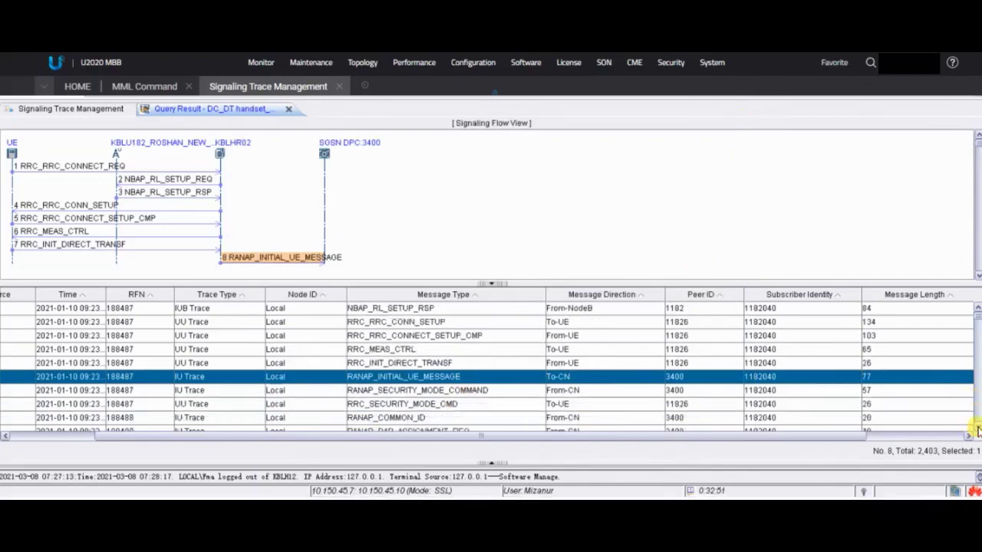
pyautogui.scroll(-2, 977, 430)
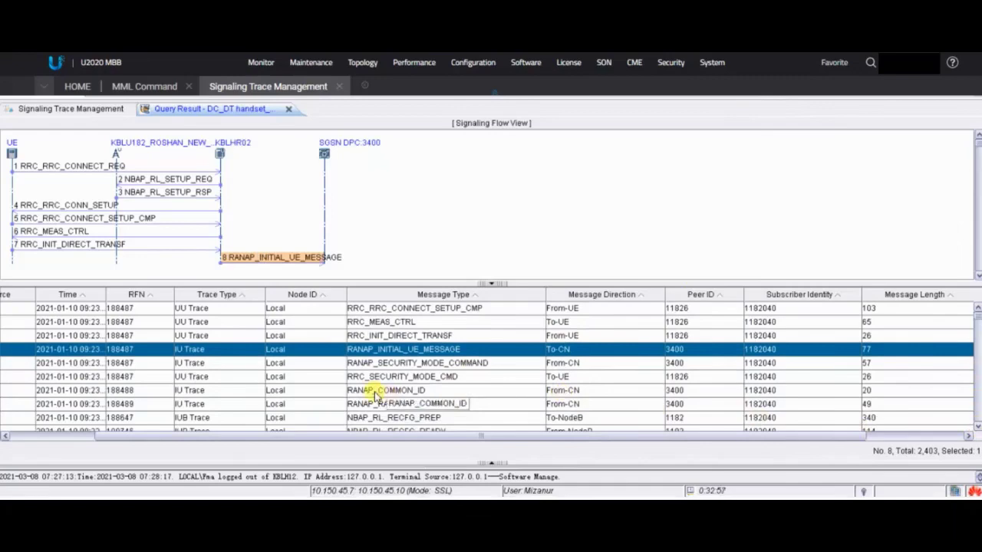
pyautogui.doubleClick(376, 392)
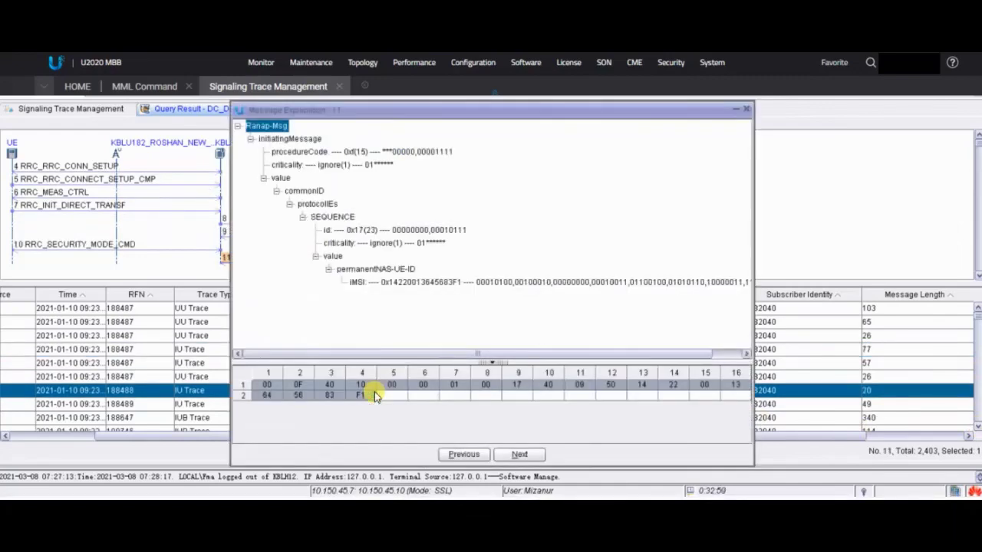
pyautogui.click(418, 285)
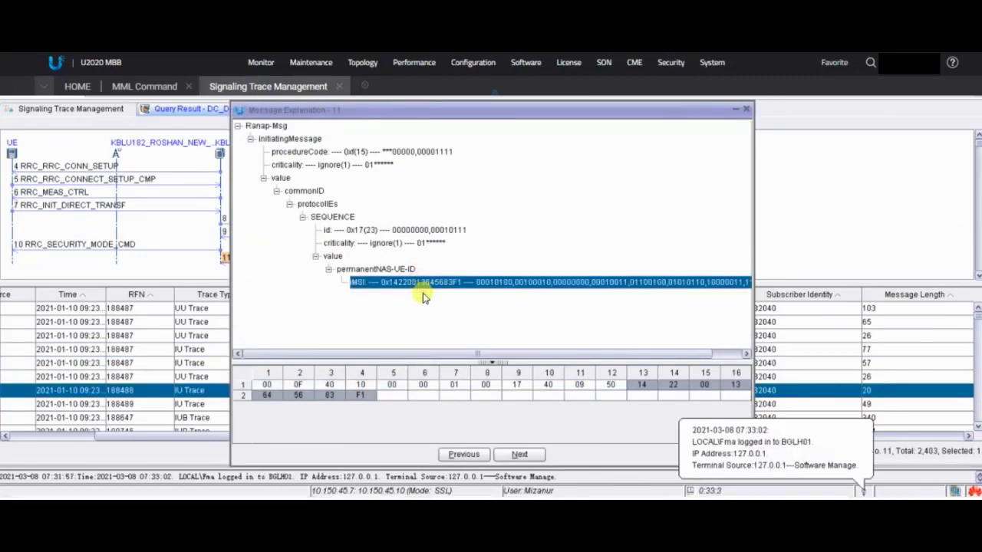
pyautogui.click(748, 112)
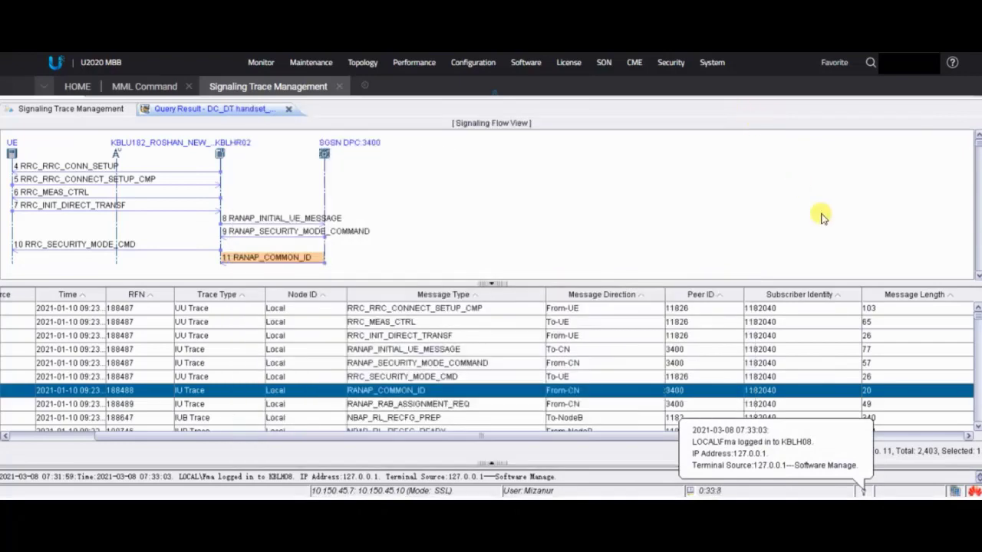
# Open the RANAP_RAB_ASSIGNMENT_REQ decode and page down through rAB-Parameters to maxSDU-Size
pyautogui.click(976, 429)
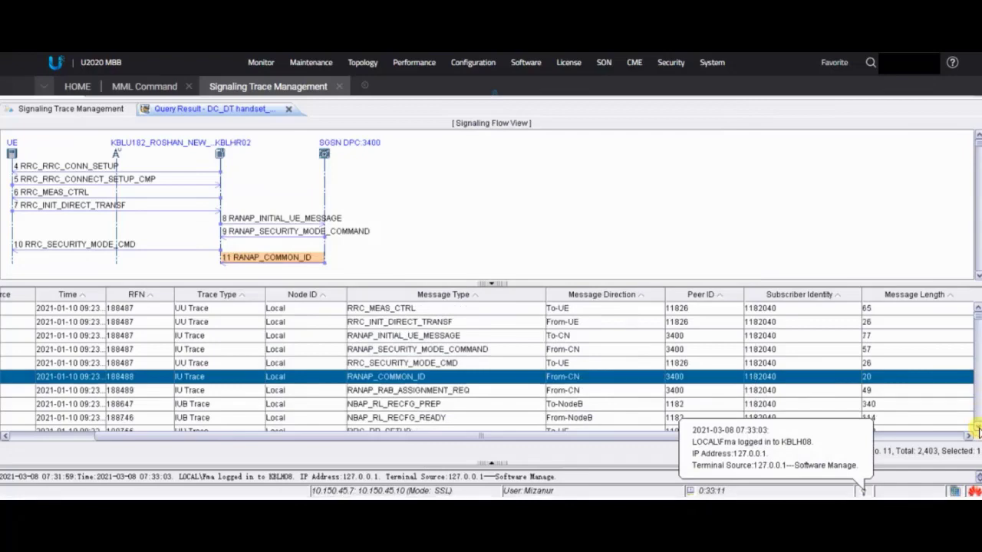
pyautogui.click(977, 431)
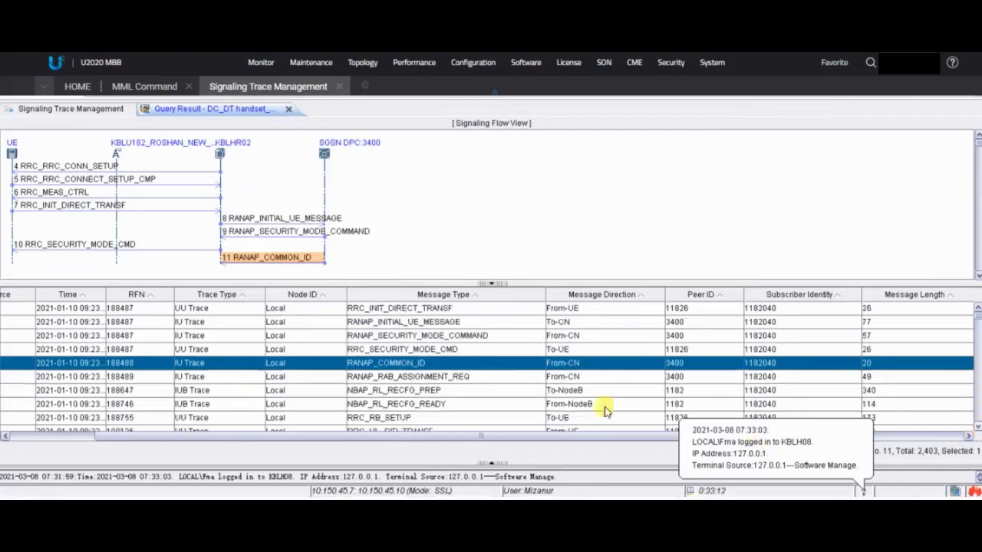
pyautogui.doubleClick(421, 379)
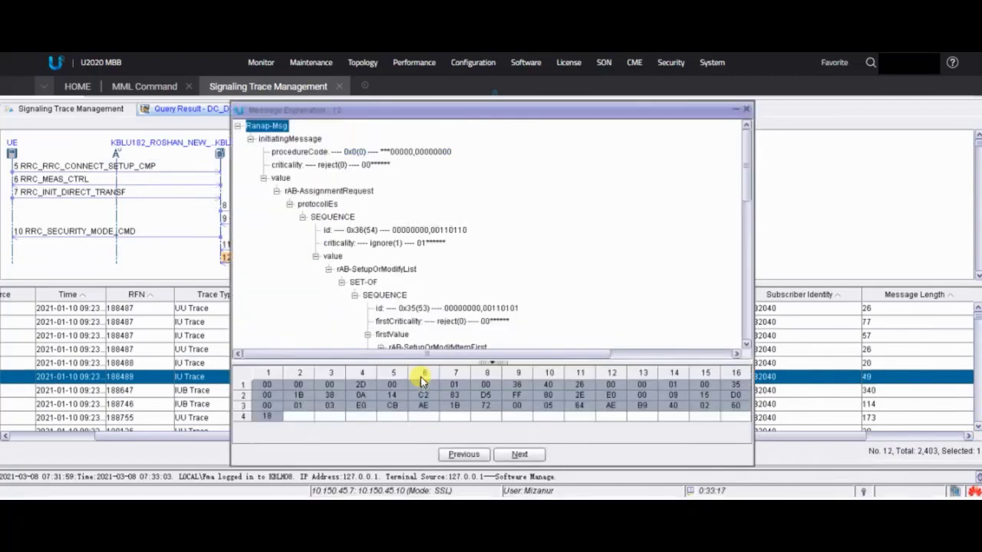
pyautogui.click(745, 345)
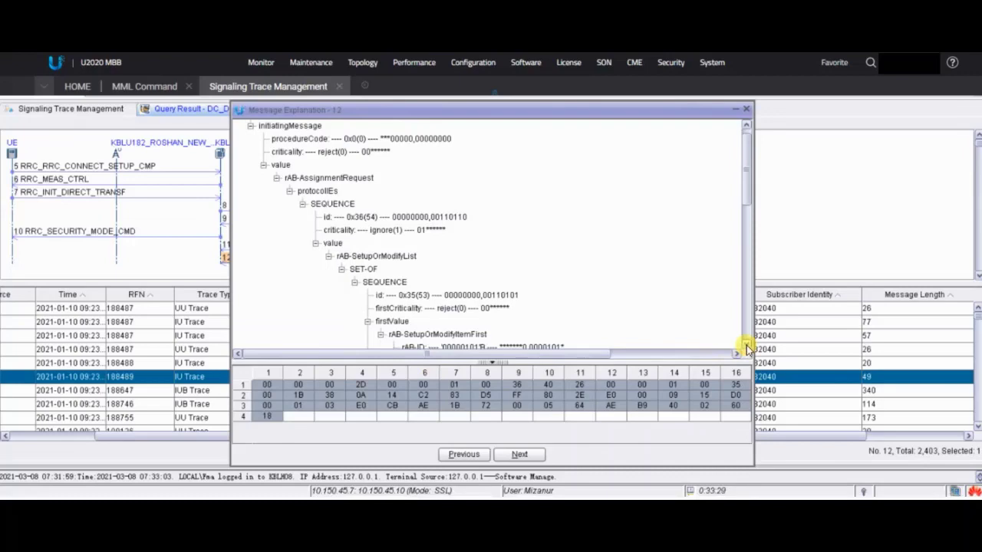
pyautogui.click(746, 347)
pyautogui.click(746, 347)
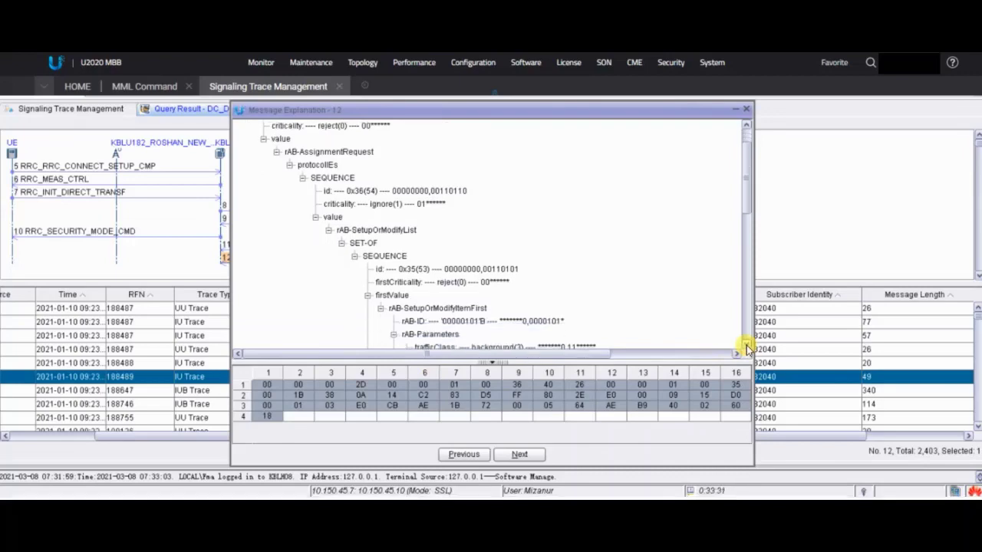
pyautogui.click(746, 347)
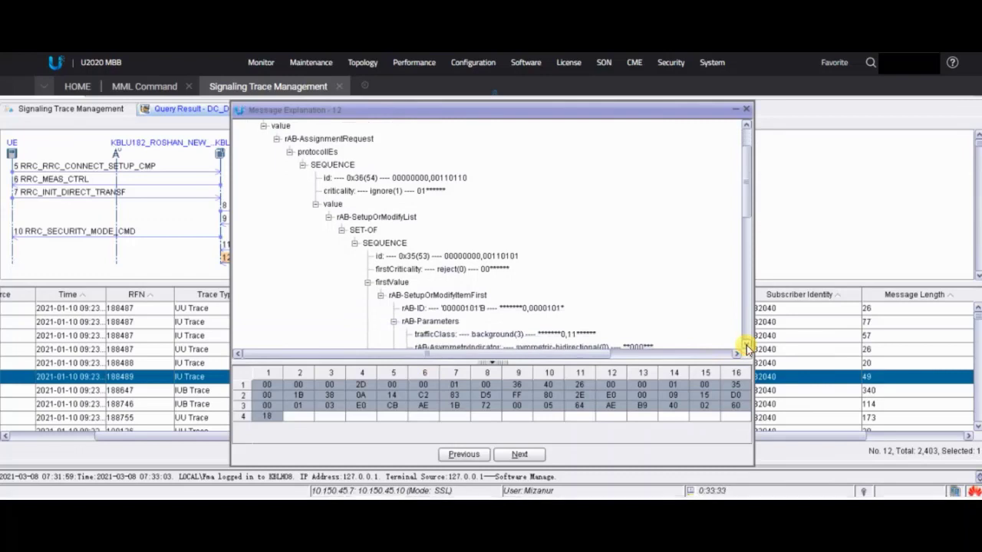
pyautogui.click(746, 346)
pyautogui.click(745, 346)
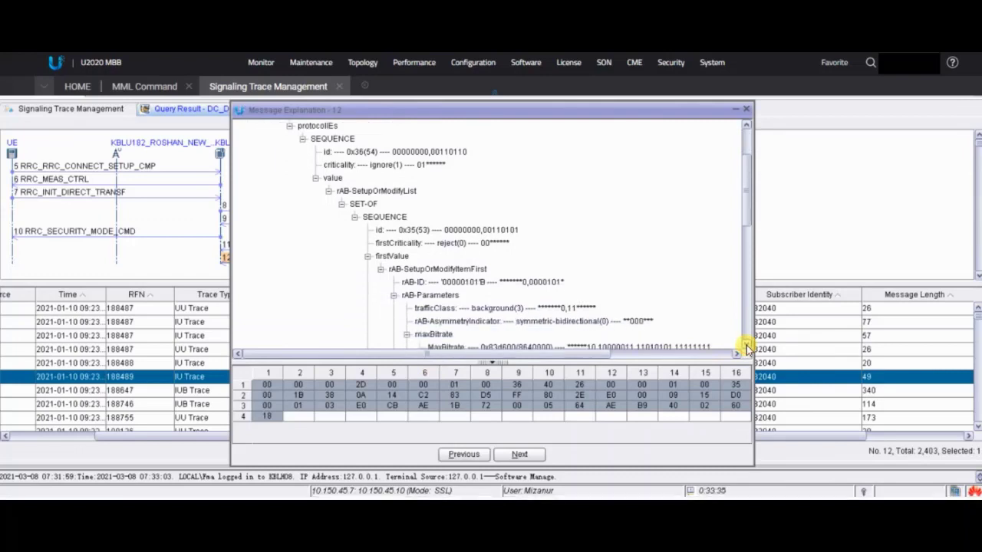
pyautogui.click(746, 346)
pyautogui.click(746, 346)
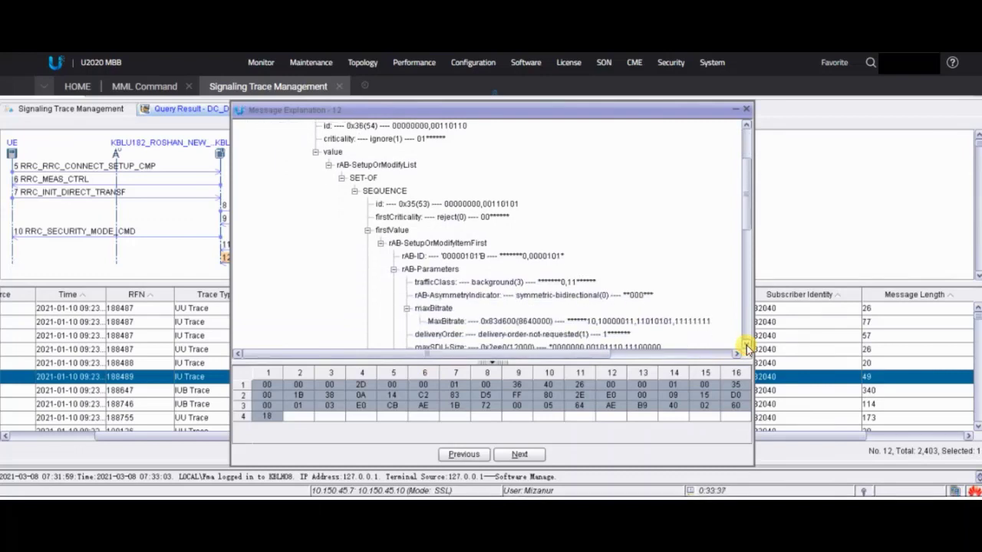
pyautogui.click(745, 347)
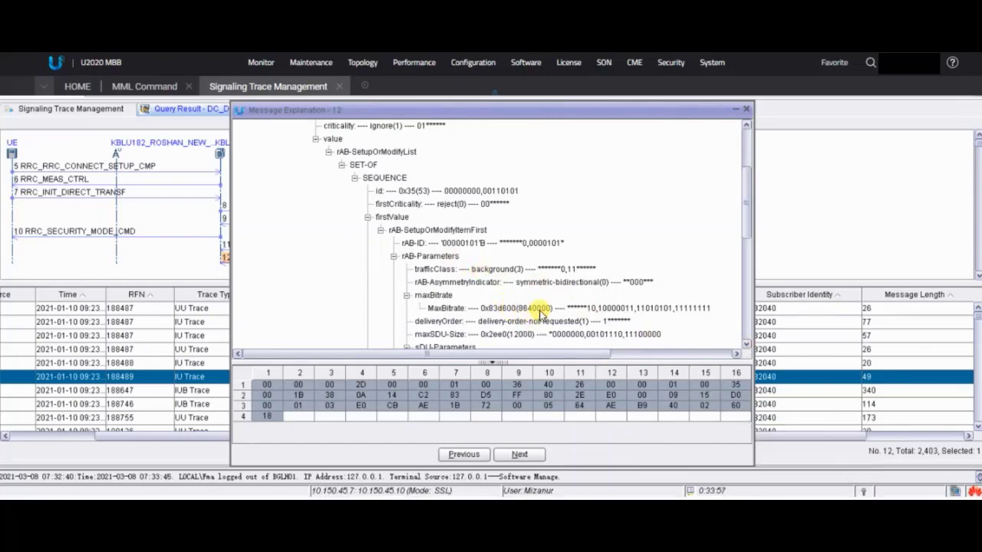
# Inspect the MaxBitrate, maxSDU-Size and PDP-Type ipv4(3) encodings, then close the decode
pyautogui.click(541, 310)
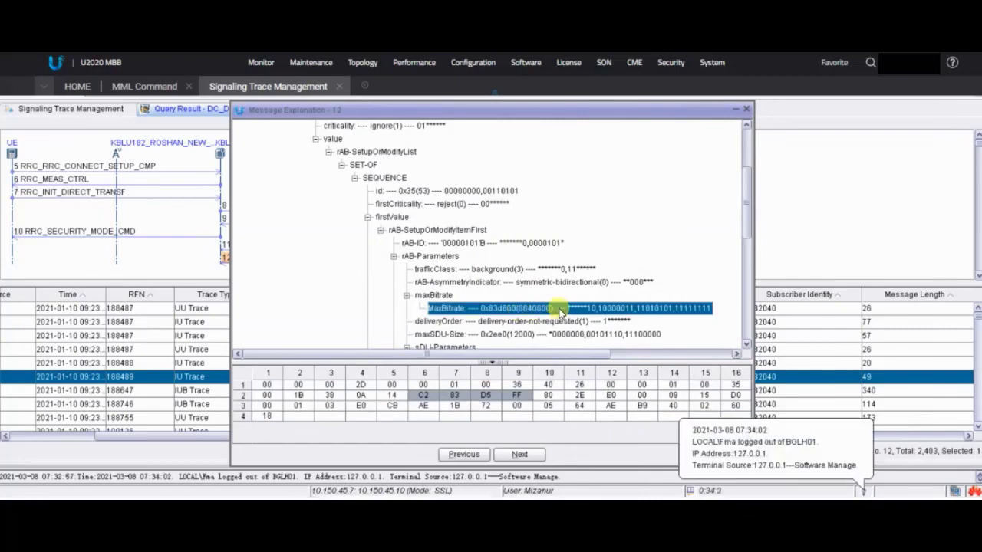
pyautogui.click(526, 335)
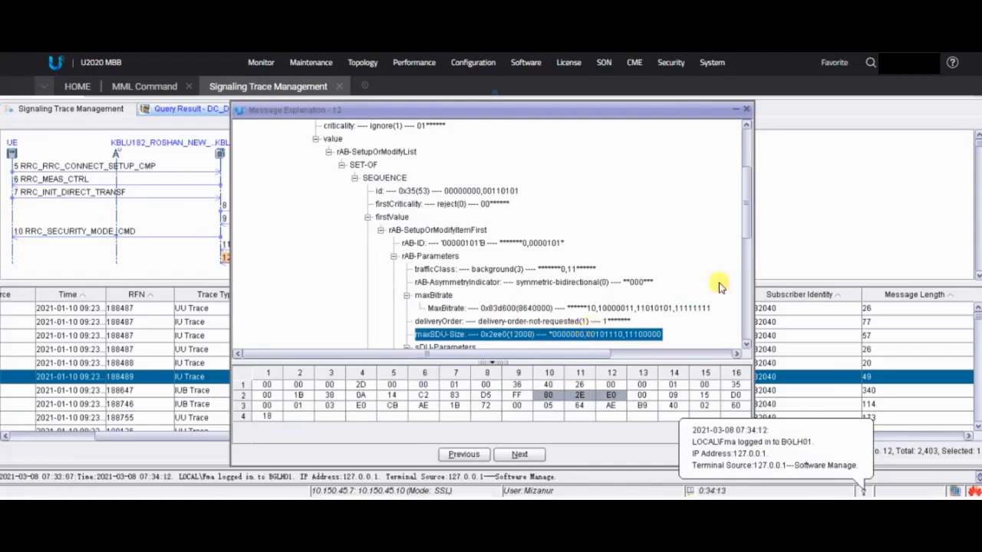
pyautogui.click(748, 287)
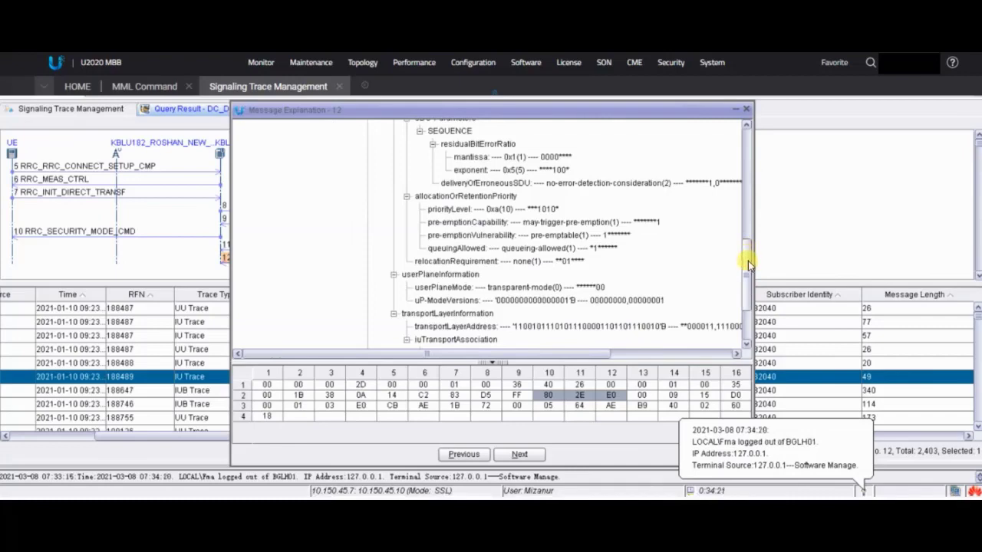
pyautogui.moveTo(748, 284); pyautogui.dragTo(748, 295)
pyautogui.scroll(-1, 748, 297)
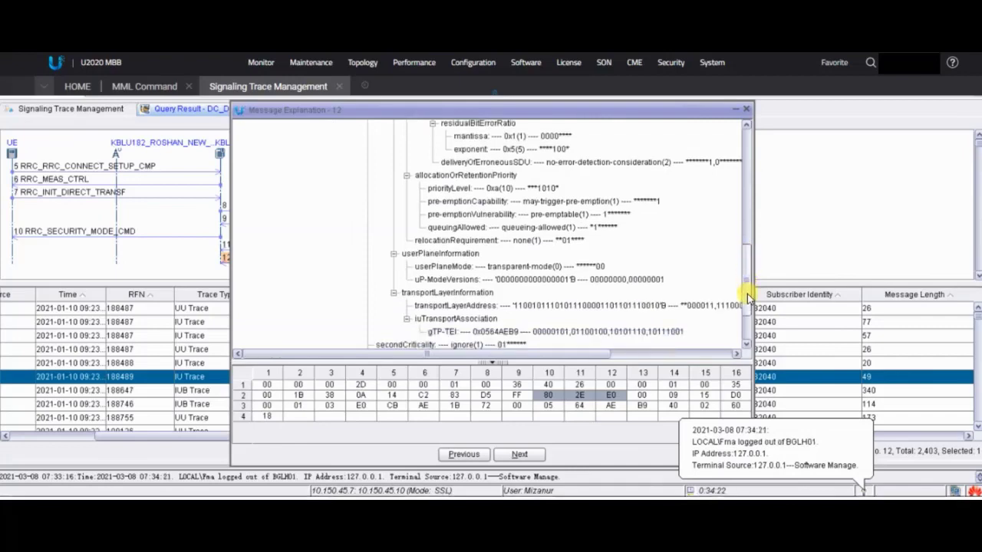
pyautogui.scroll(-4, 747, 296)
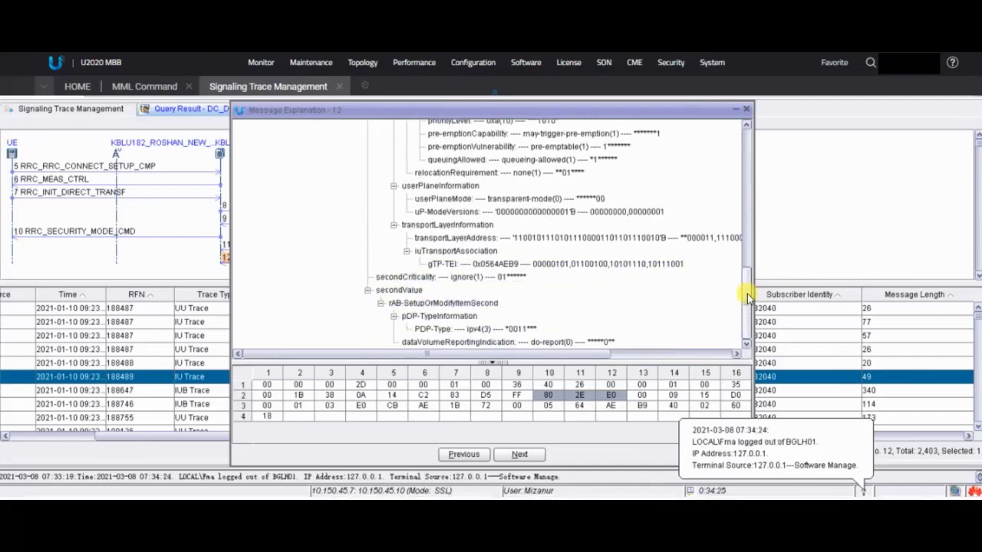
pyautogui.click(434, 331)
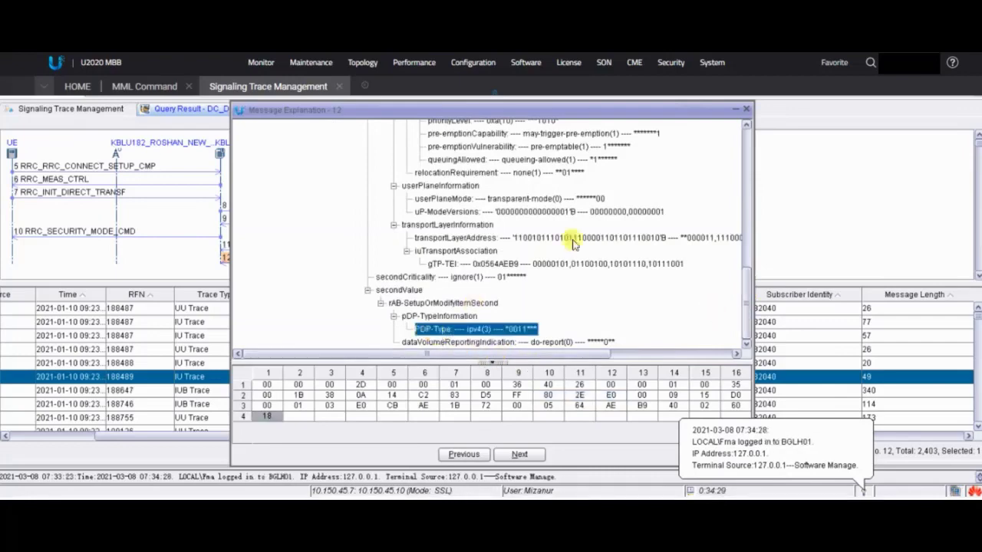
pyautogui.click(748, 112)
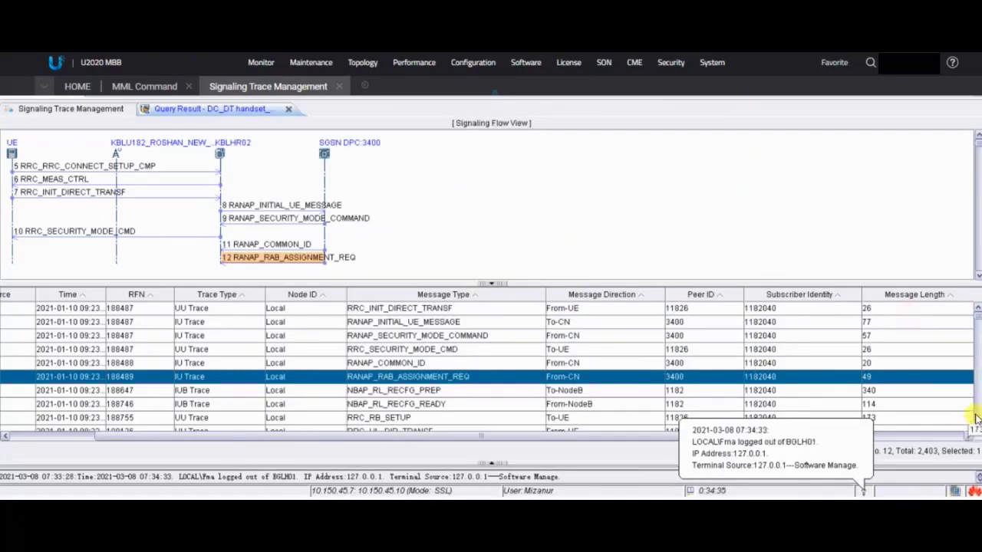
# Select RRC_RB_SETUP and step on to RRC_UL_DIR_TRANSF in the trace table
pyautogui.click(435, 418)
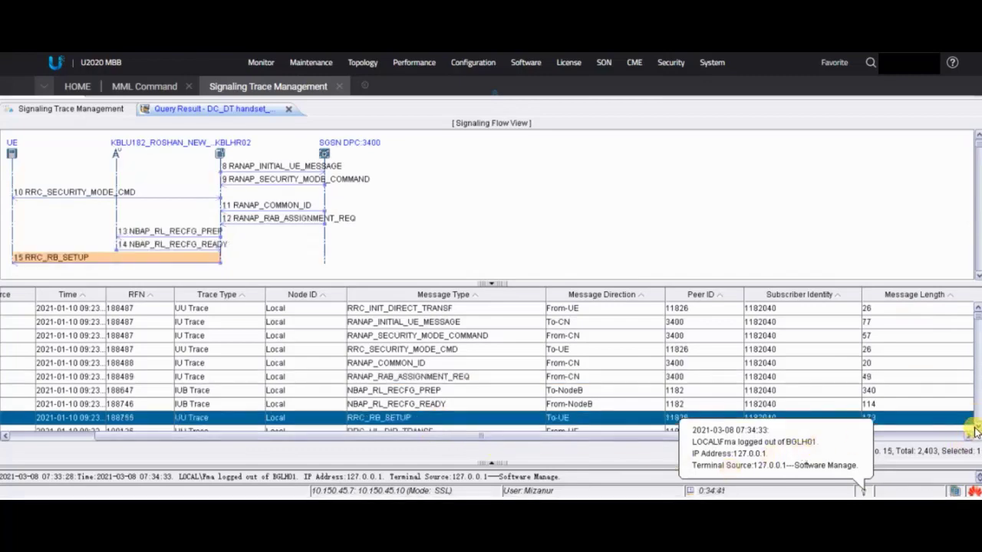
pyautogui.press('Down')
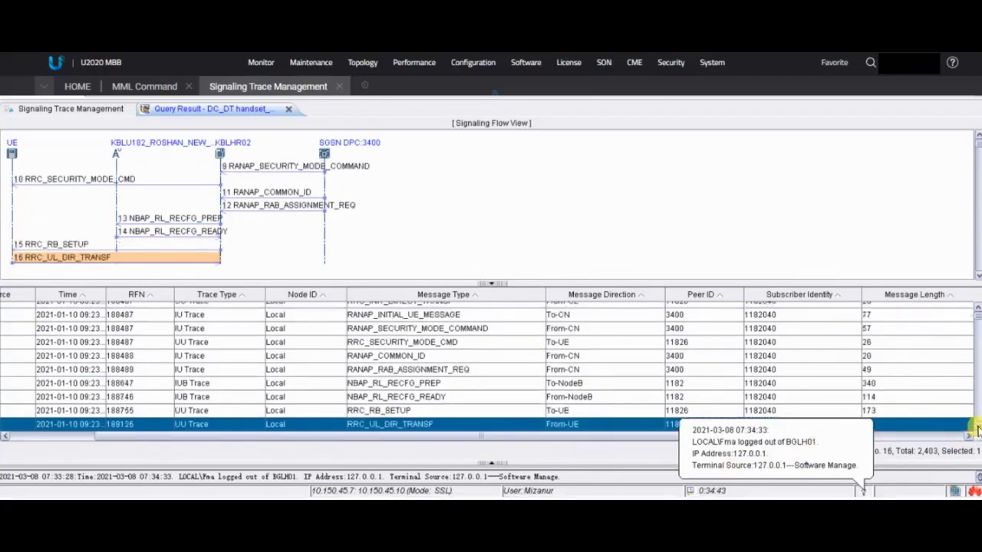
pyautogui.scroll(-1, 978, 430)
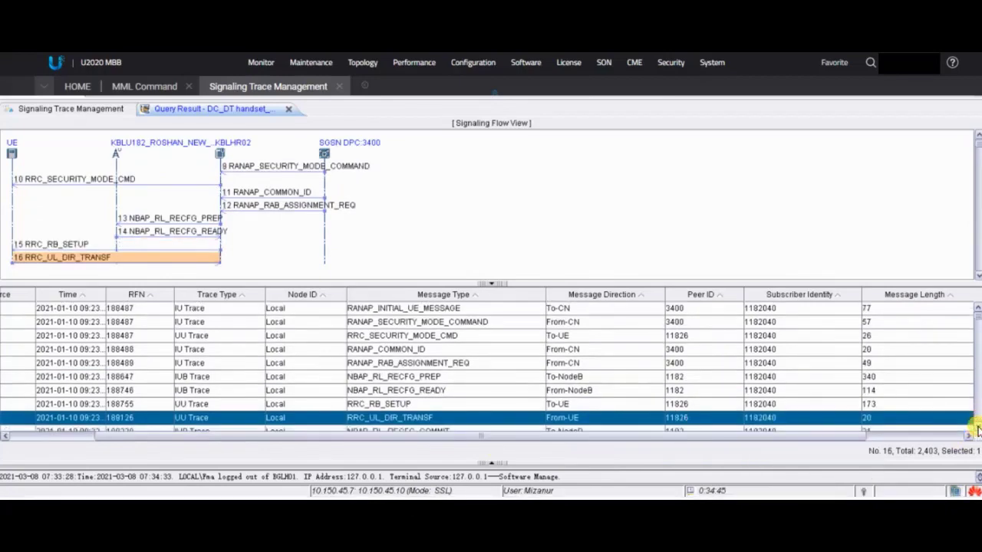
pyautogui.scroll(-2, 978, 430)
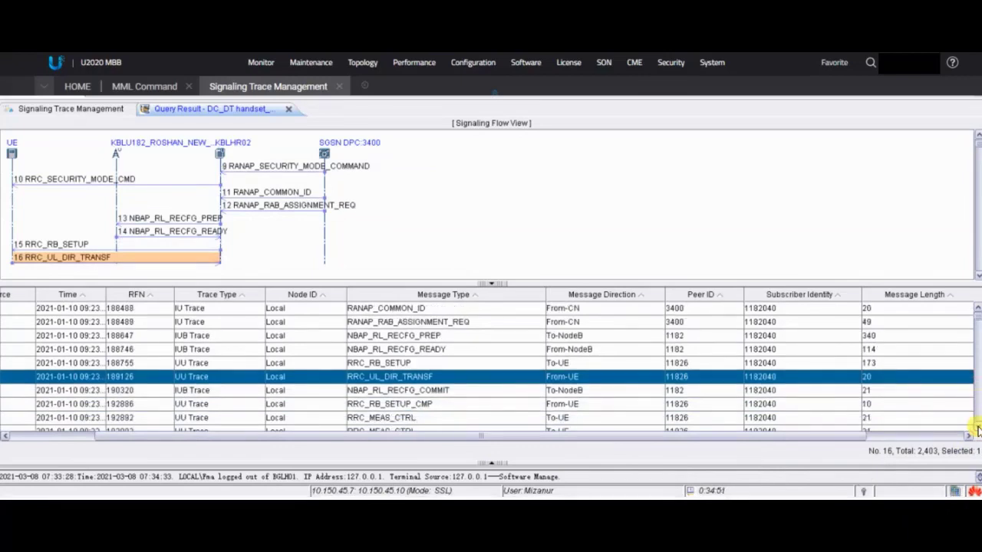
# Open the decode of message 22, RANAP_RAB_ASSIGNMENT_RESP
pyautogui.click(977, 431)
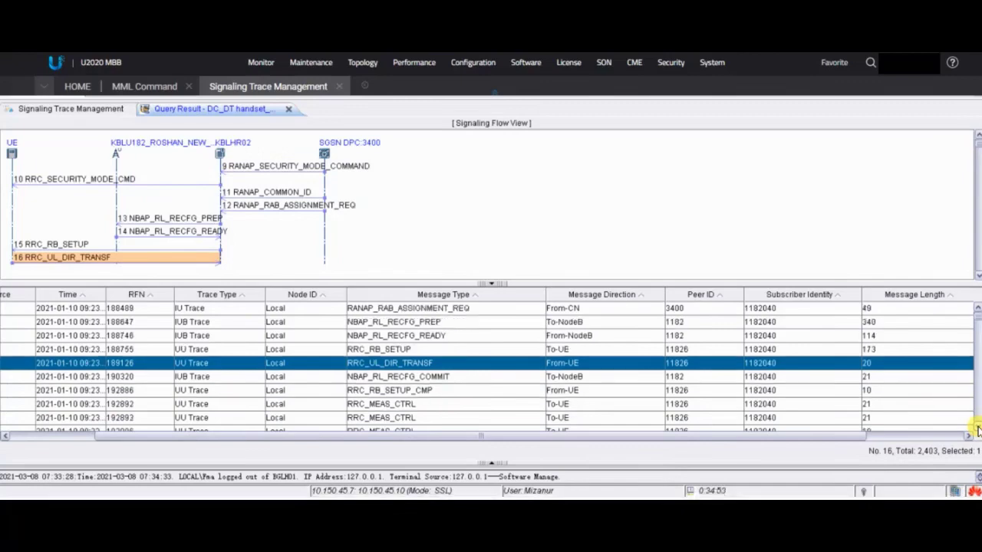
pyautogui.click(977, 430)
pyautogui.click(976, 430)
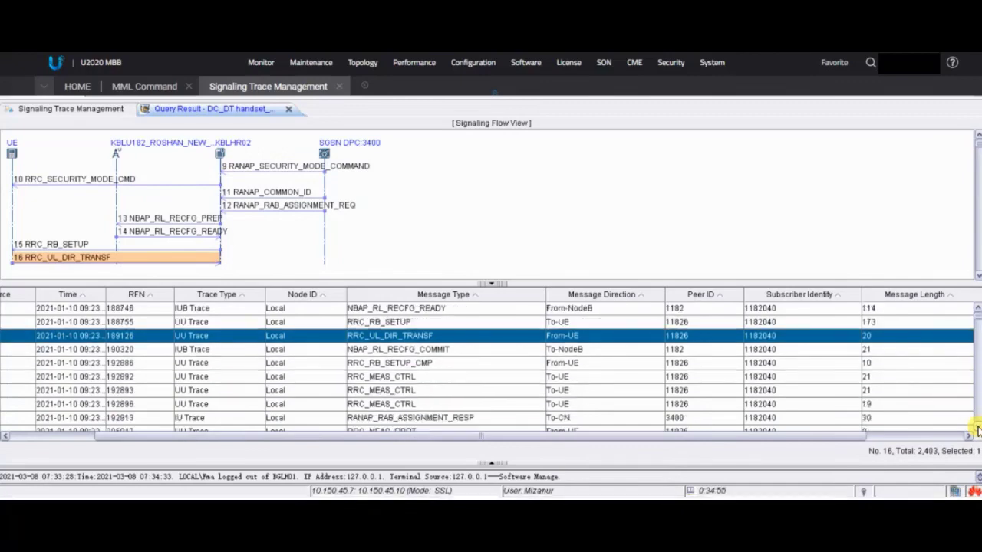
pyautogui.click(977, 430)
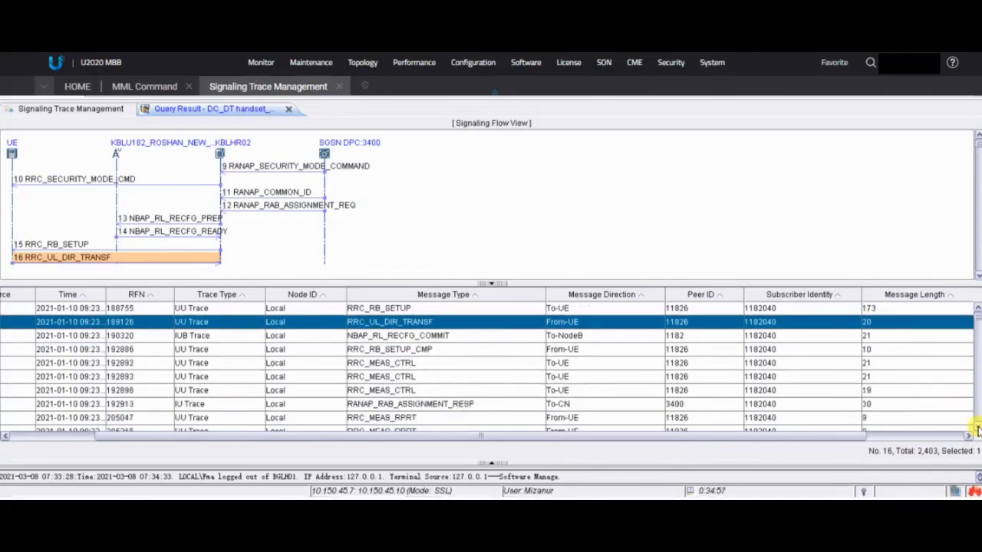
pyautogui.click(977, 430)
pyautogui.click(976, 430)
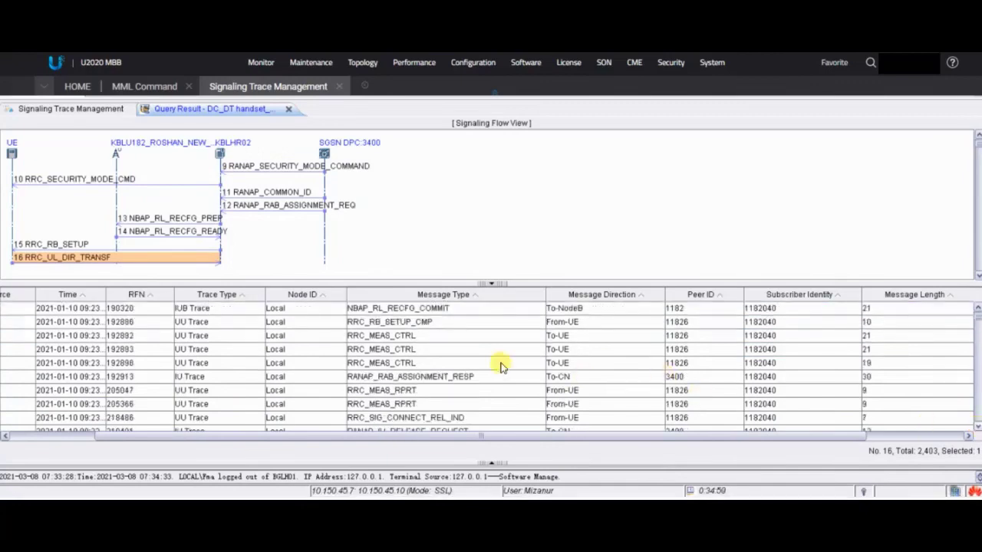
pyautogui.doubleClick(411, 381)
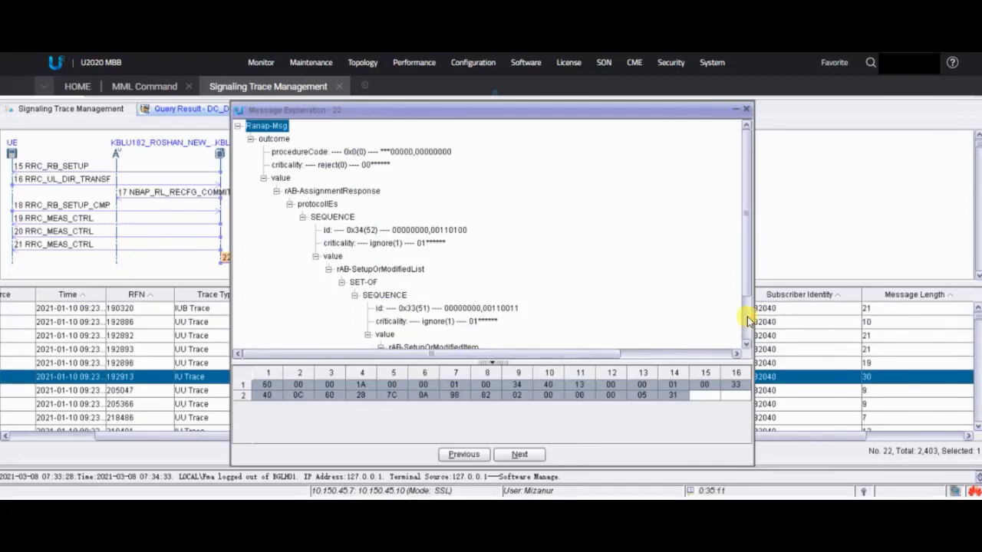
# Check the rAB-SetupOrModifiedItem's transportLayerAddress and gTP-TEI 0x00000531, then close the decode
pyautogui.scroll(-2, 748, 321)
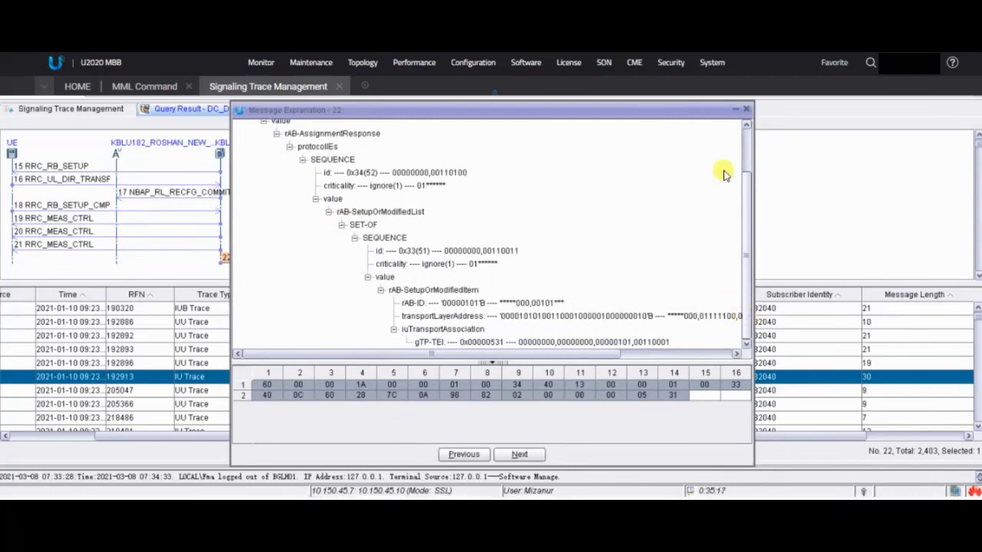
pyautogui.click(747, 110)
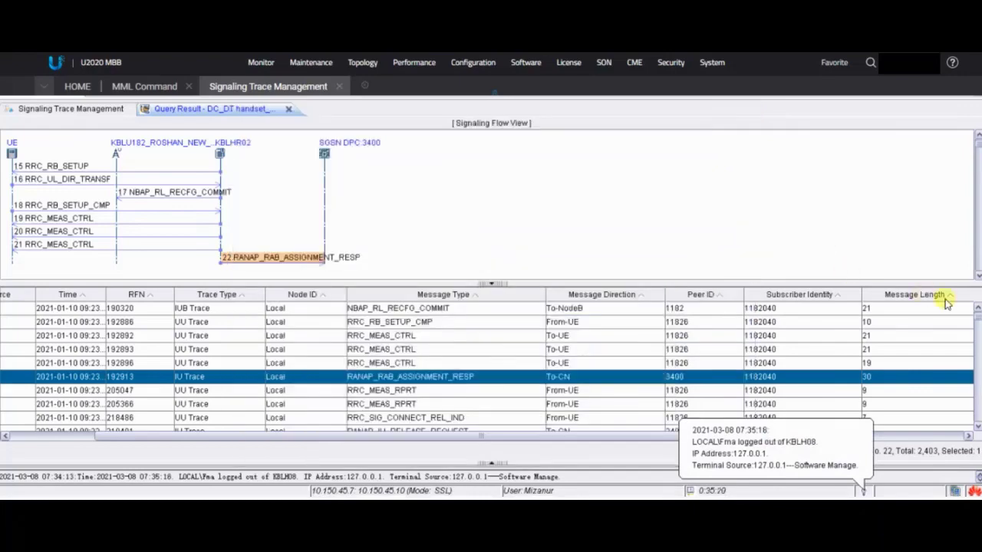
# Open message 26, RANAP_IU_RELEASE_REQUEST, whose cause is UE-generated signalling connection release (40)
pyautogui.click(977, 411)
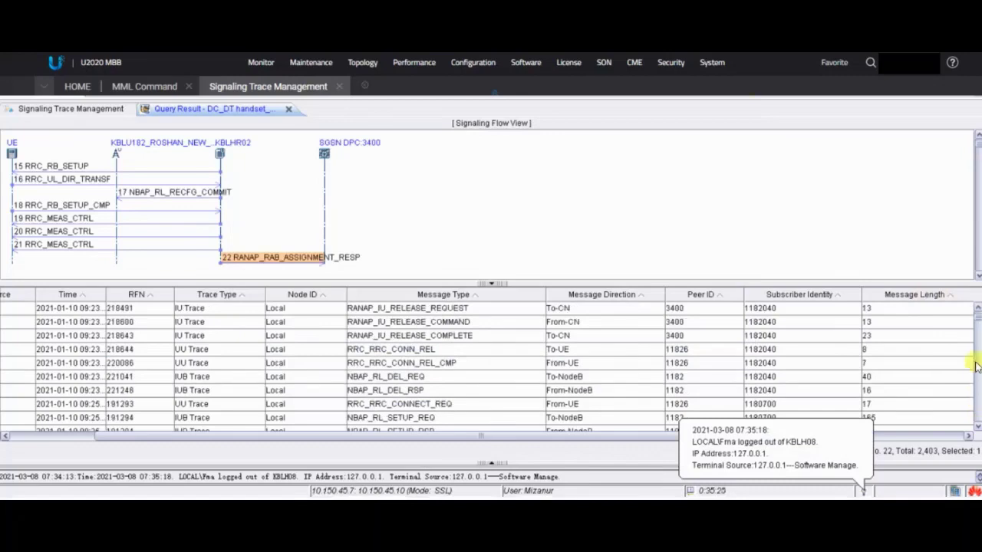
pyautogui.click(978, 307)
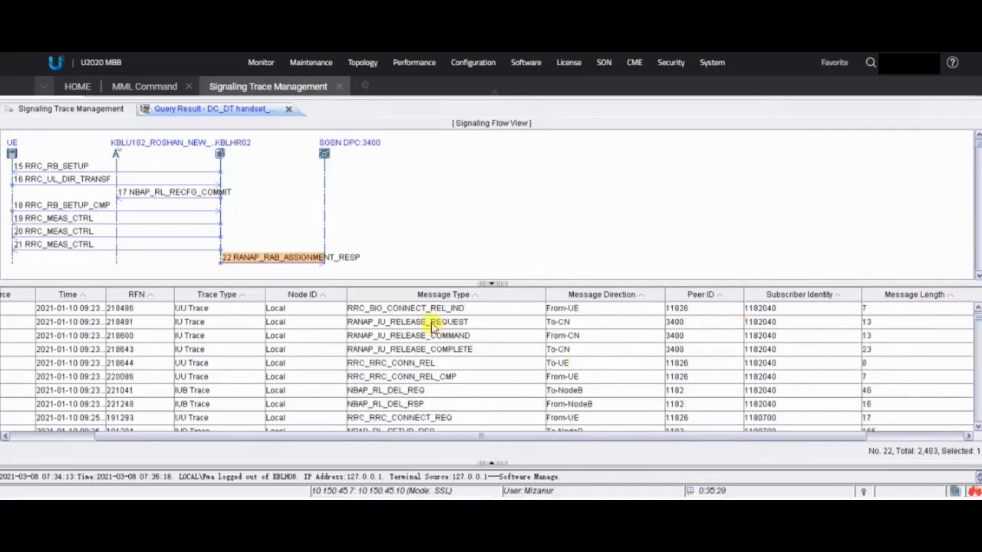
pyautogui.click(434, 326)
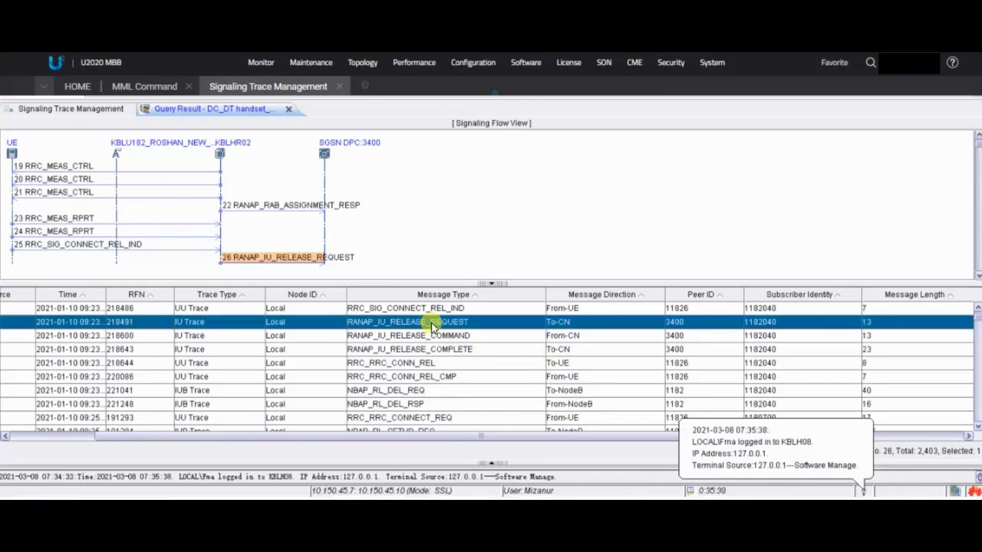
pyautogui.doubleClick(433, 327)
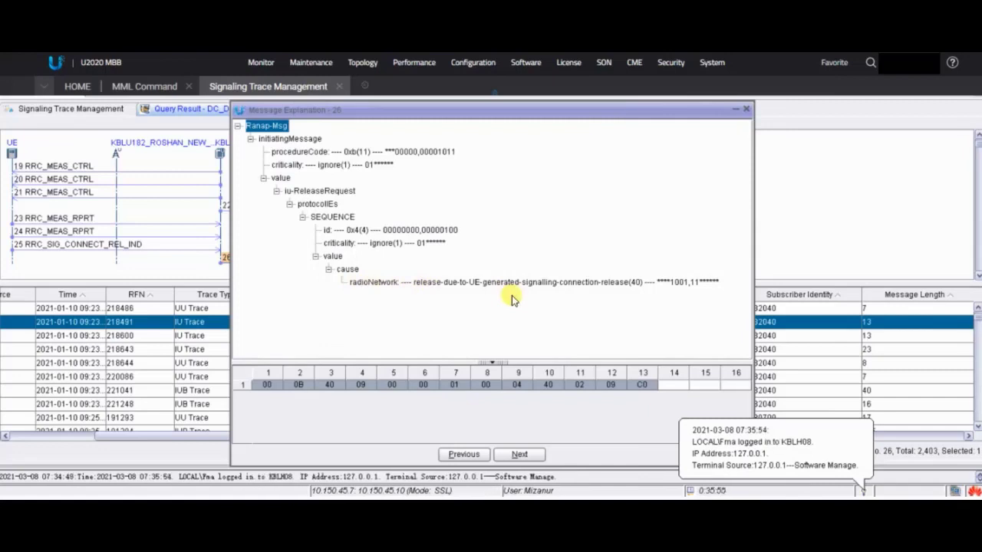
# Close the Iu-ReleaseRequest decode carrying radioNetwork cause value 40
pyautogui.click(747, 109)
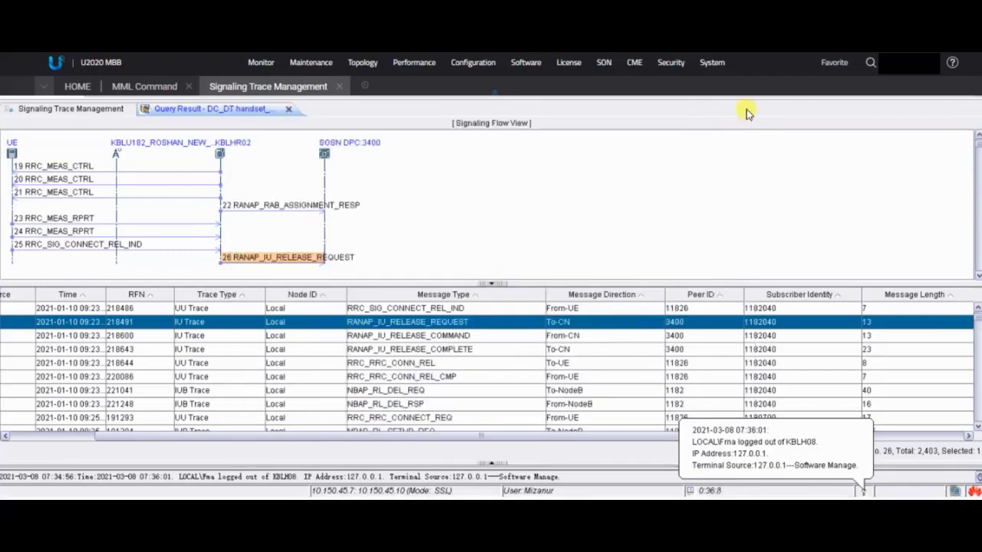
# Review the RANAP_IU_RELEASE_COMPLETE data volume report, then open message 29, RRC_RRC_CONN_REL
pyautogui.doubleClick(452, 349)
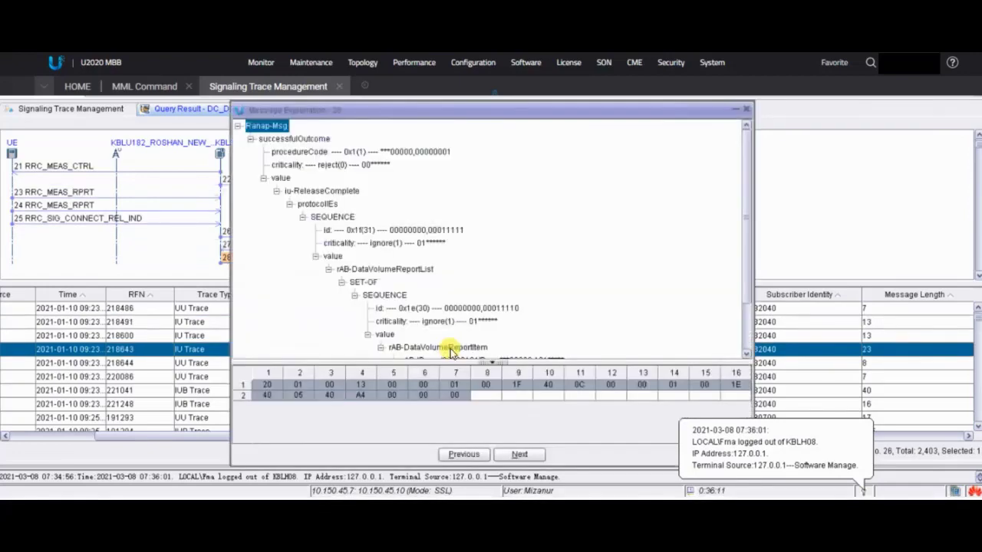
pyautogui.click(747, 321)
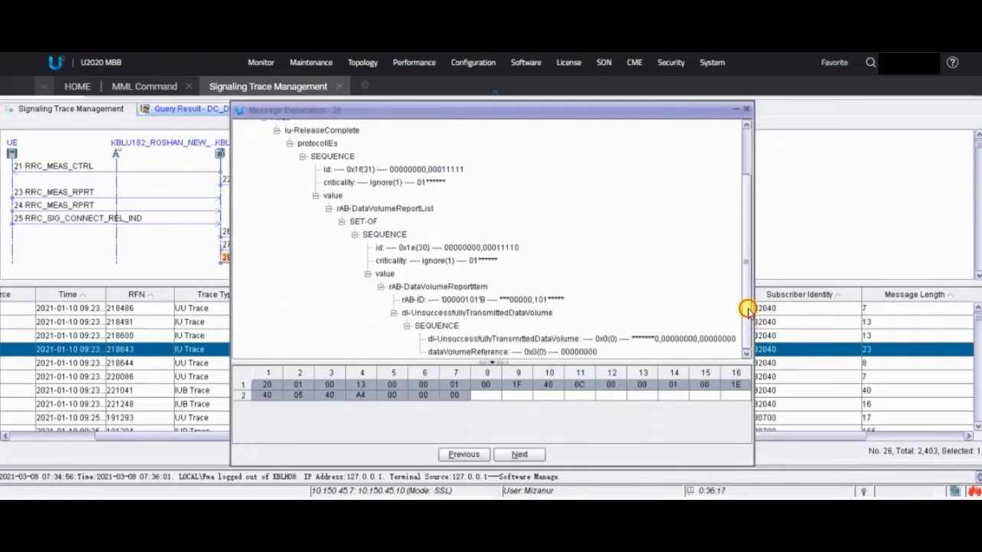
pyautogui.scroll(3, 750, 230)
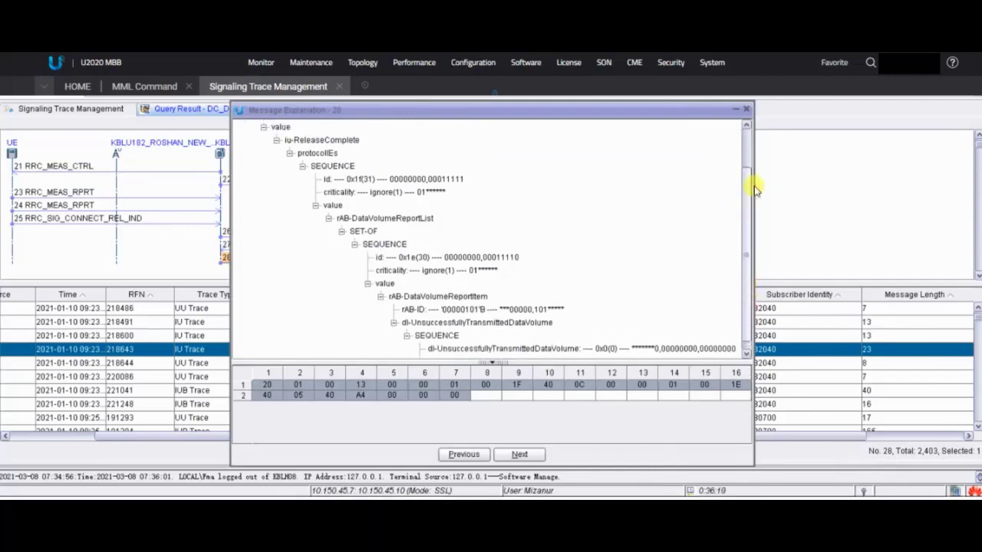
pyautogui.click(748, 114)
pyautogui.doubleClick(419, 367)
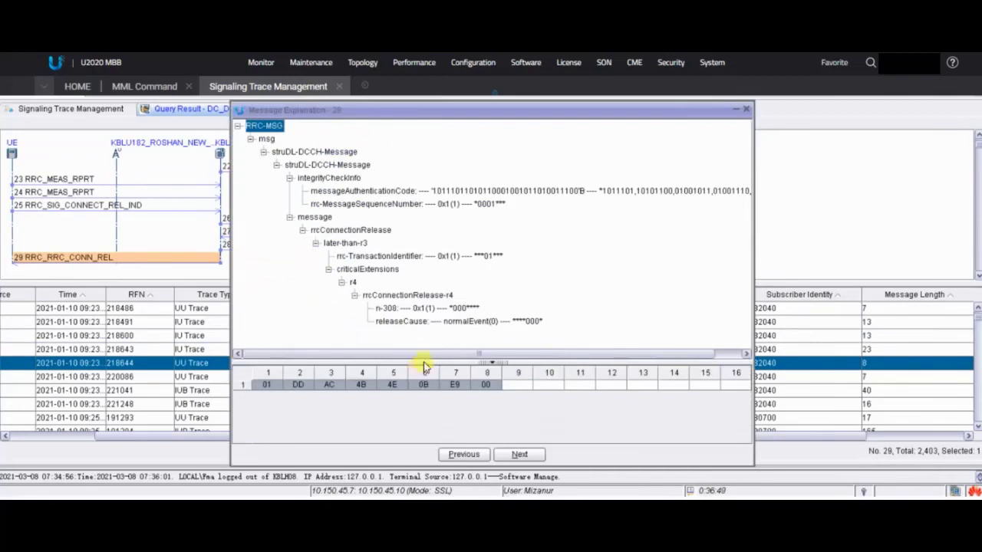
# Confirm releaseCause normalEvent(0) is encoded as byte 00, then close the RRC release decode
pyautogui.click(456, 322)
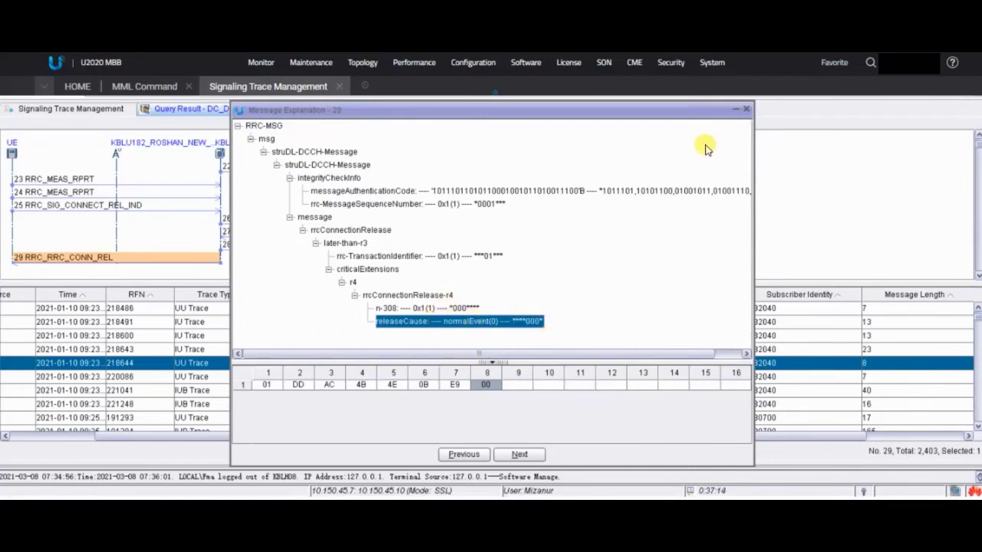
pyautogui.click(748, 110)
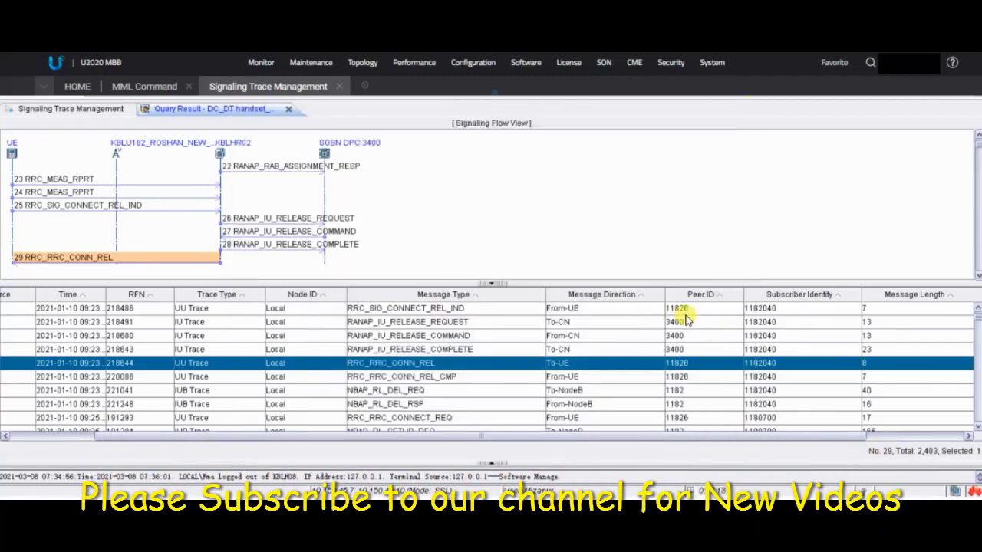